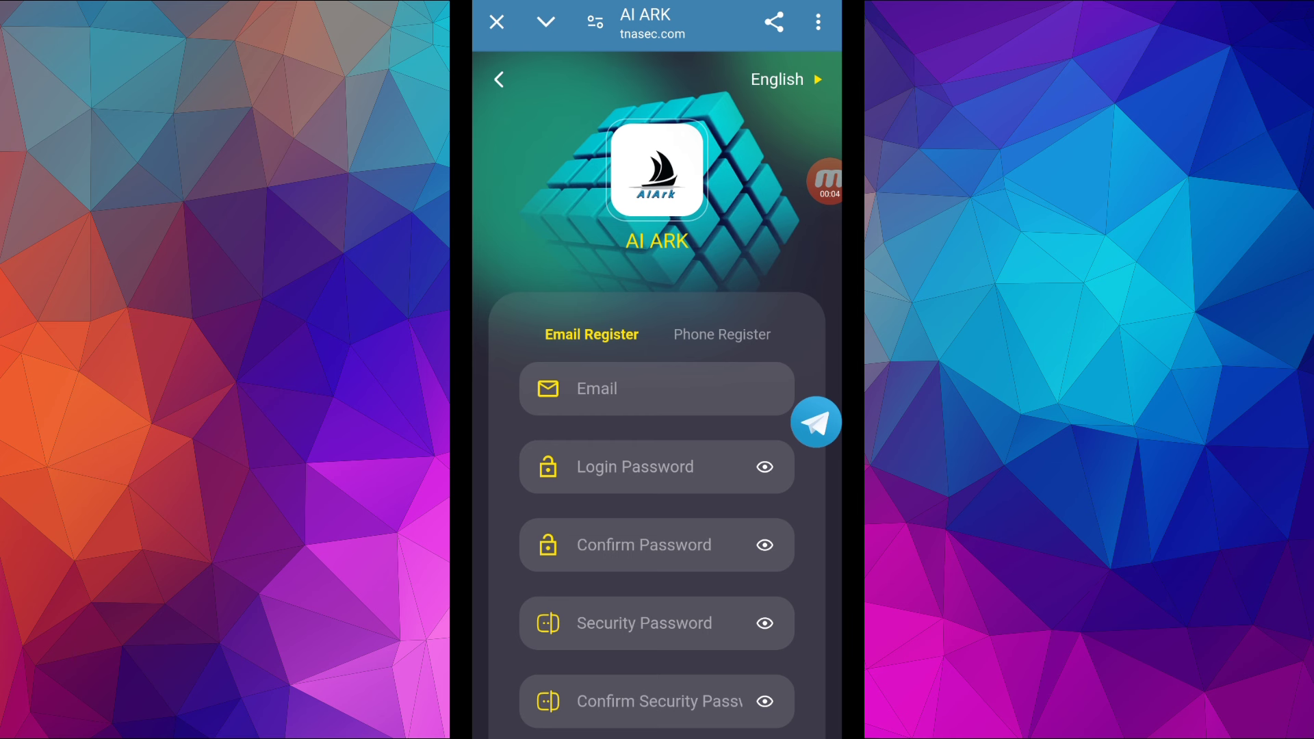
pyautogui.scroll(-3, 657, 411)
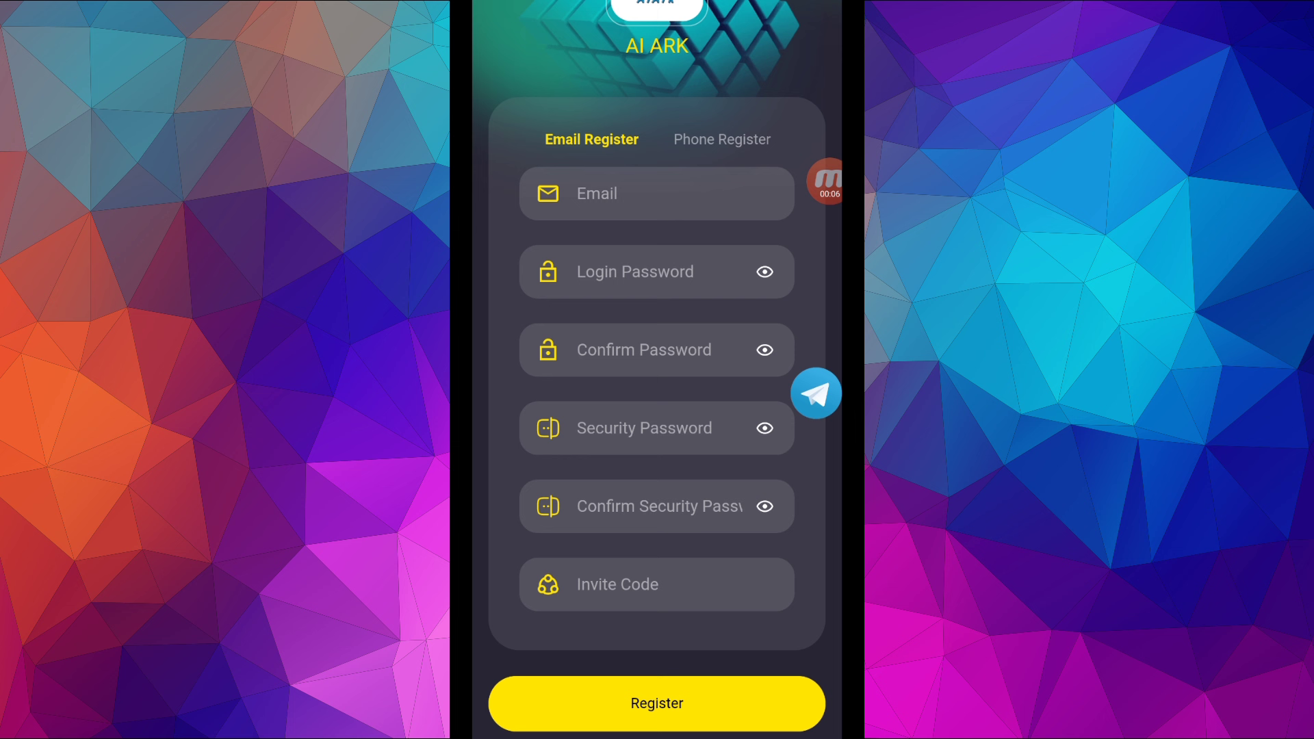
# - Switch to phone registration and view the country code list, keeping +1
pyautogui.click(721, 139)
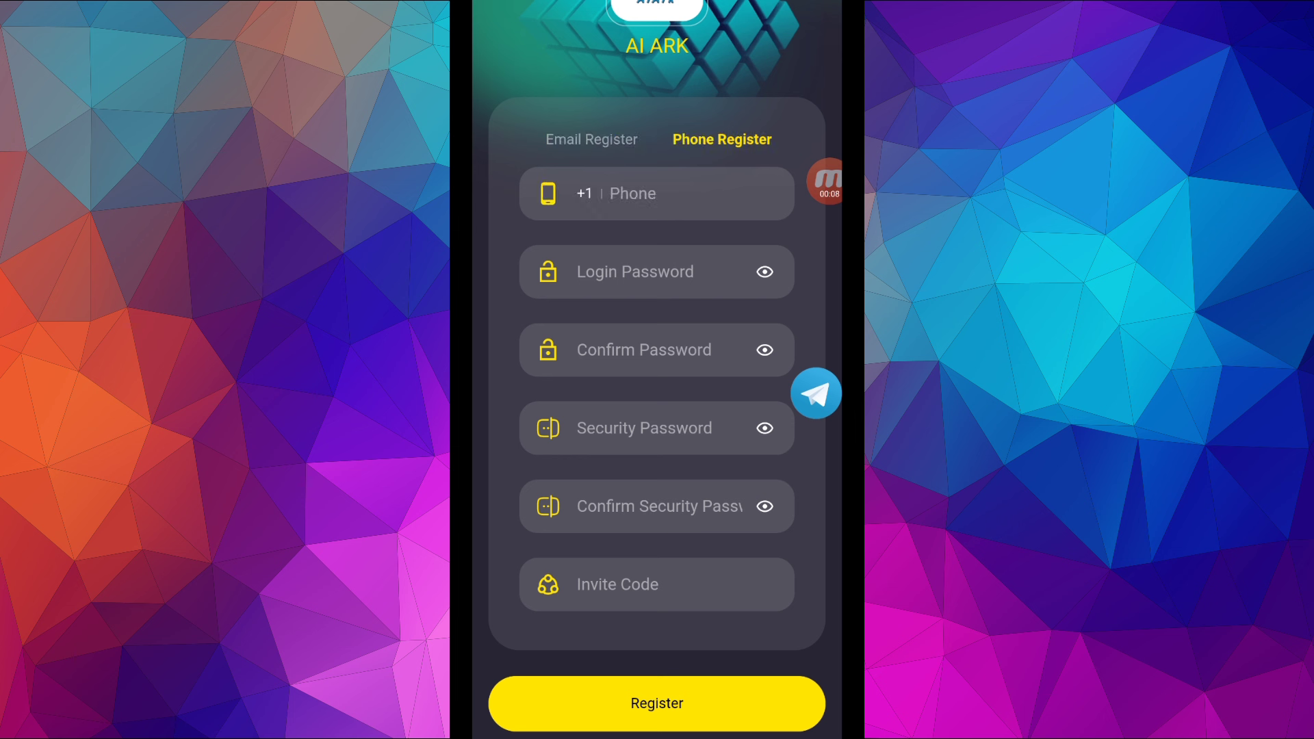
pyautogui.click(583, 193)
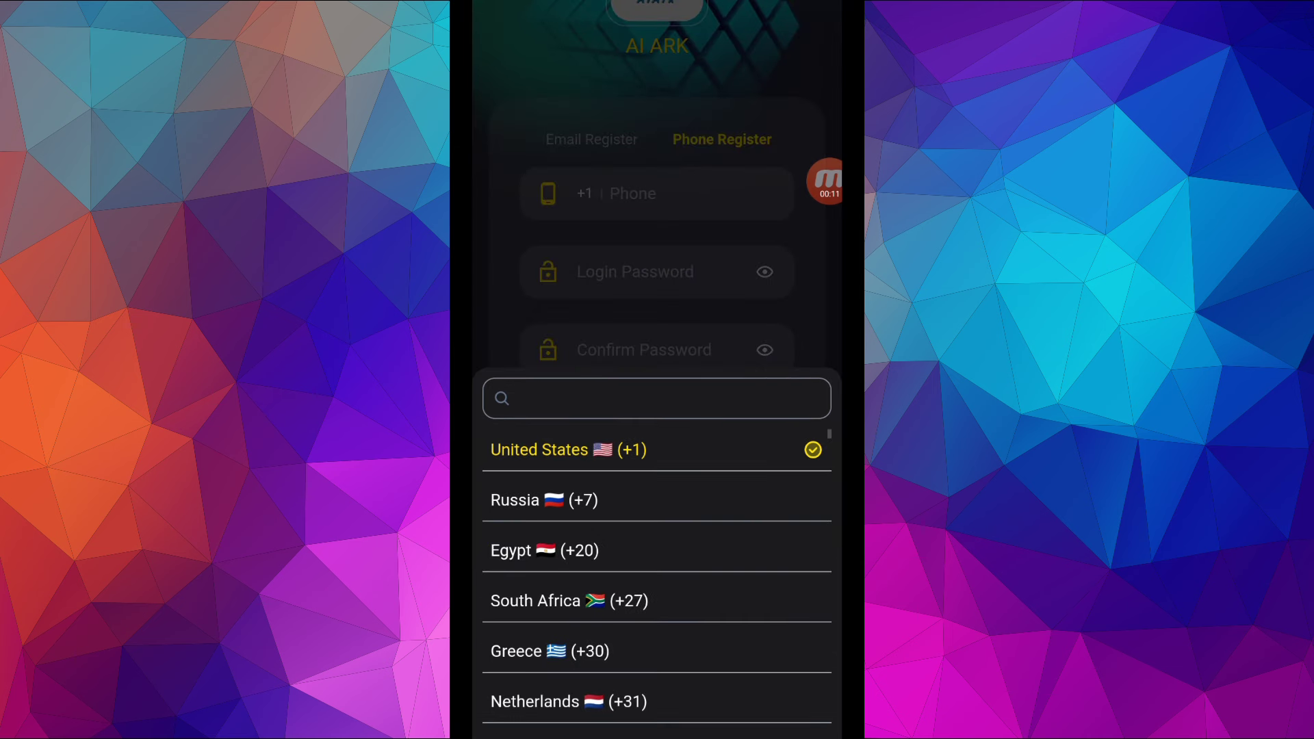
pyautogui.press('Escape')
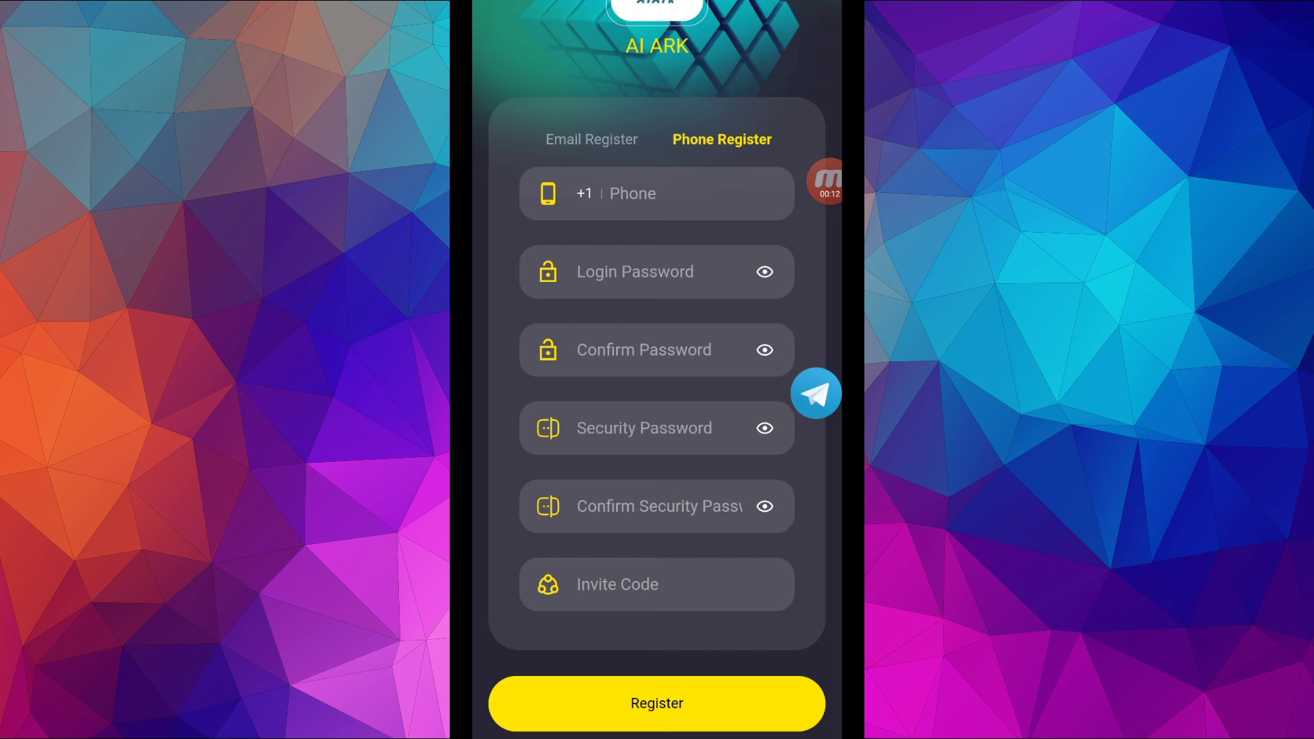
pyautogui.scroll(-2, 657, 411)
# - Log in, close the announcement and treasure chest popups, and go to Quantify
pyautogui.click(743, 665)
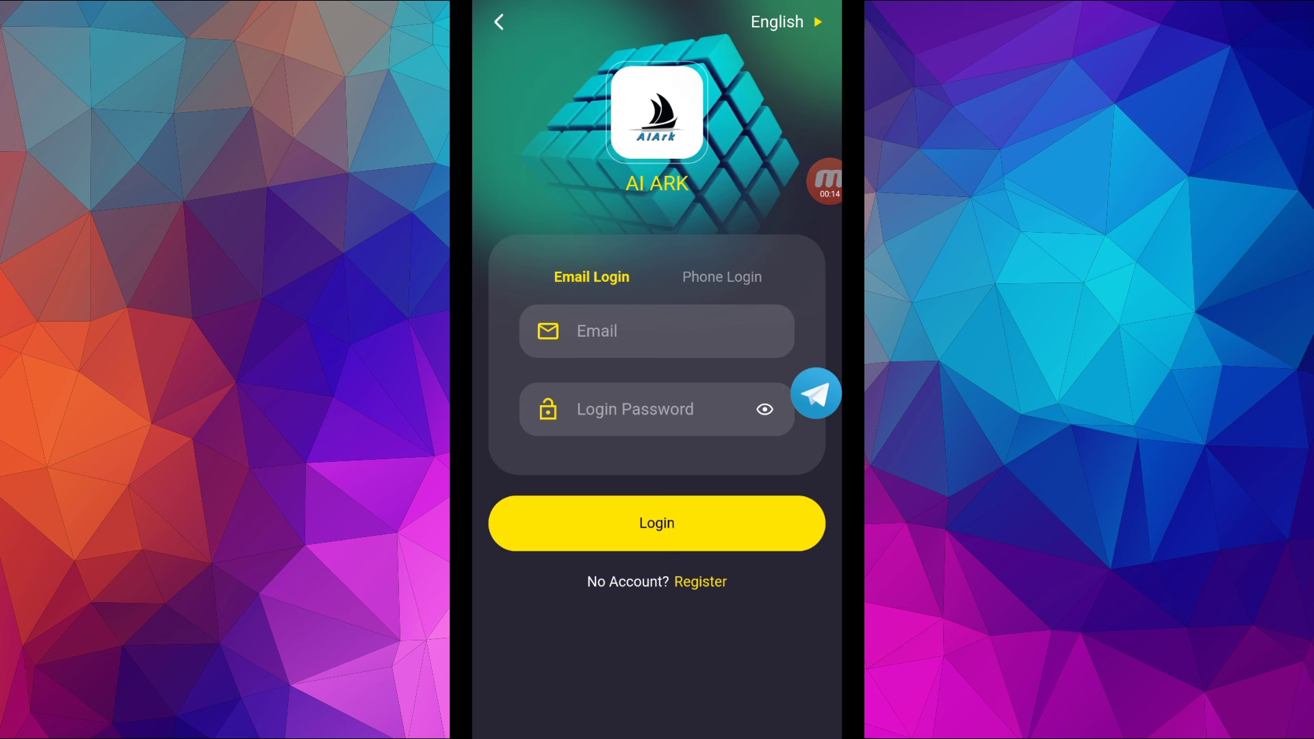
pyautogui.click(824, 181)
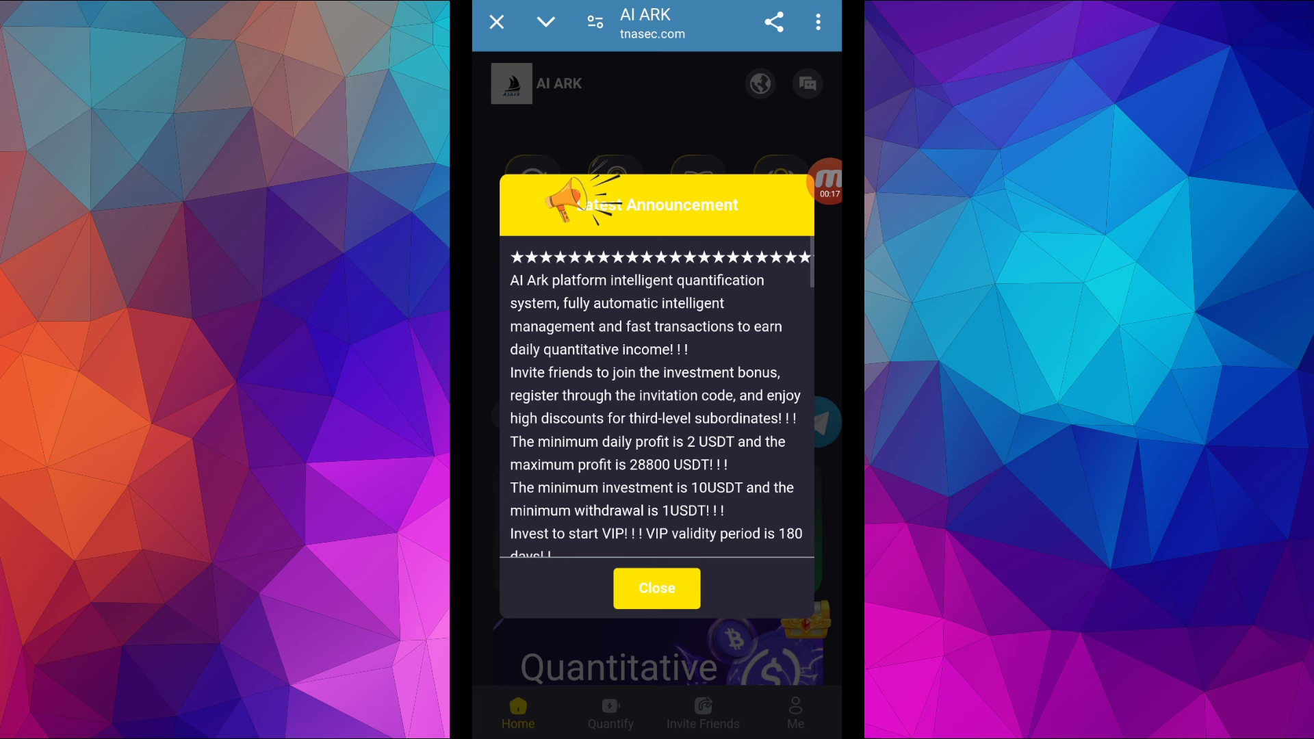
pyautogui.click(657, 587)
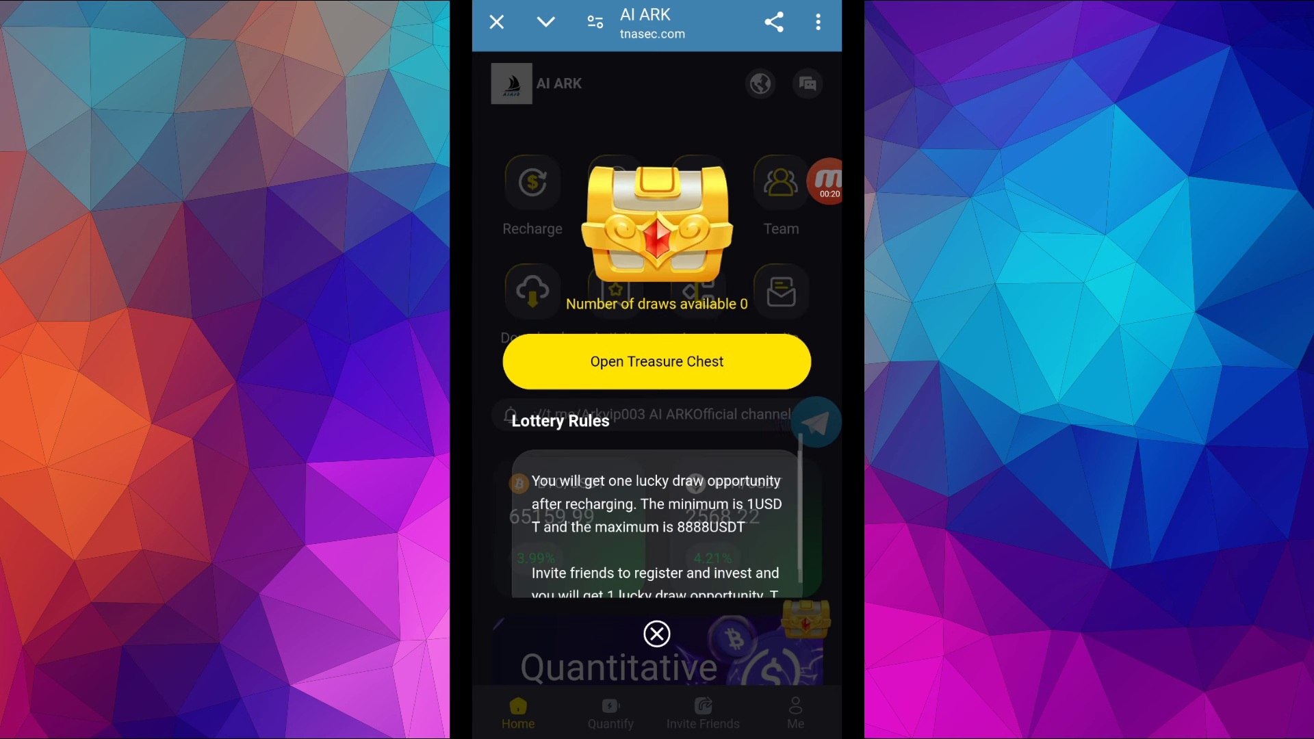
pyautogui.click(657, 633)
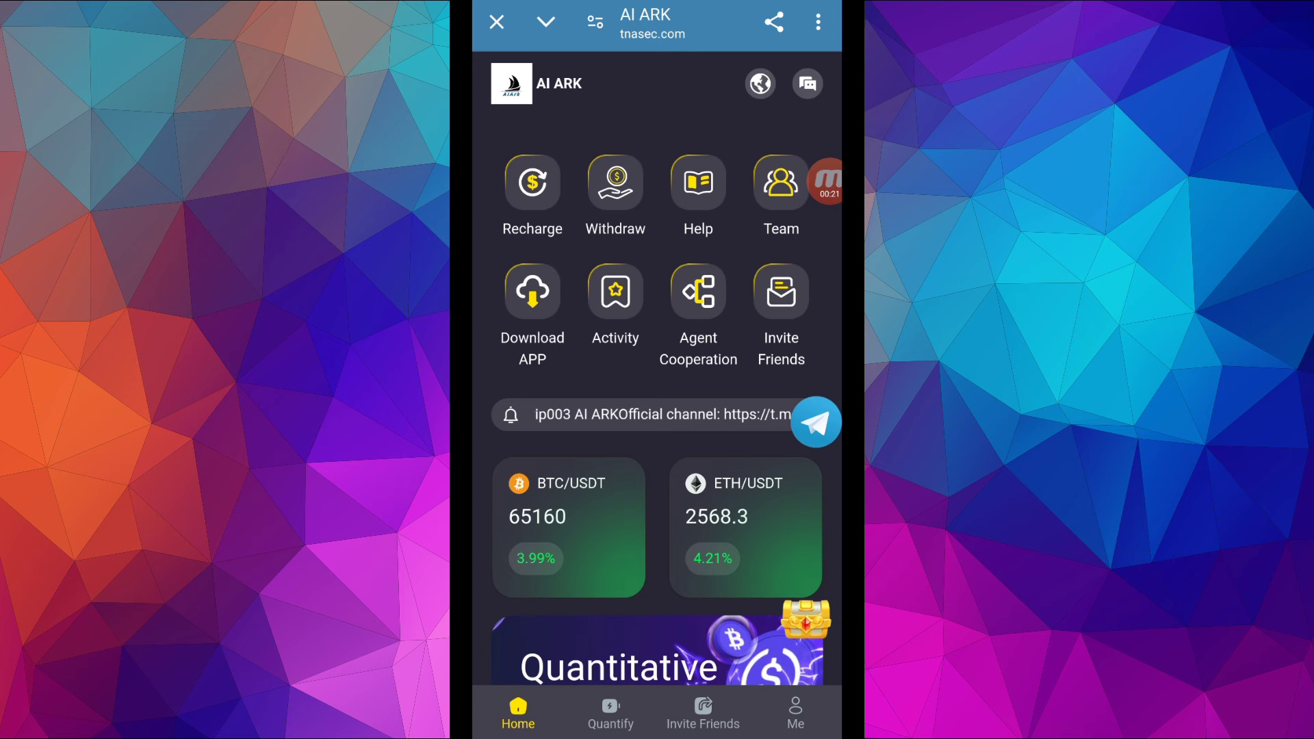
pyautogui.scroll(-5, 657, 411)
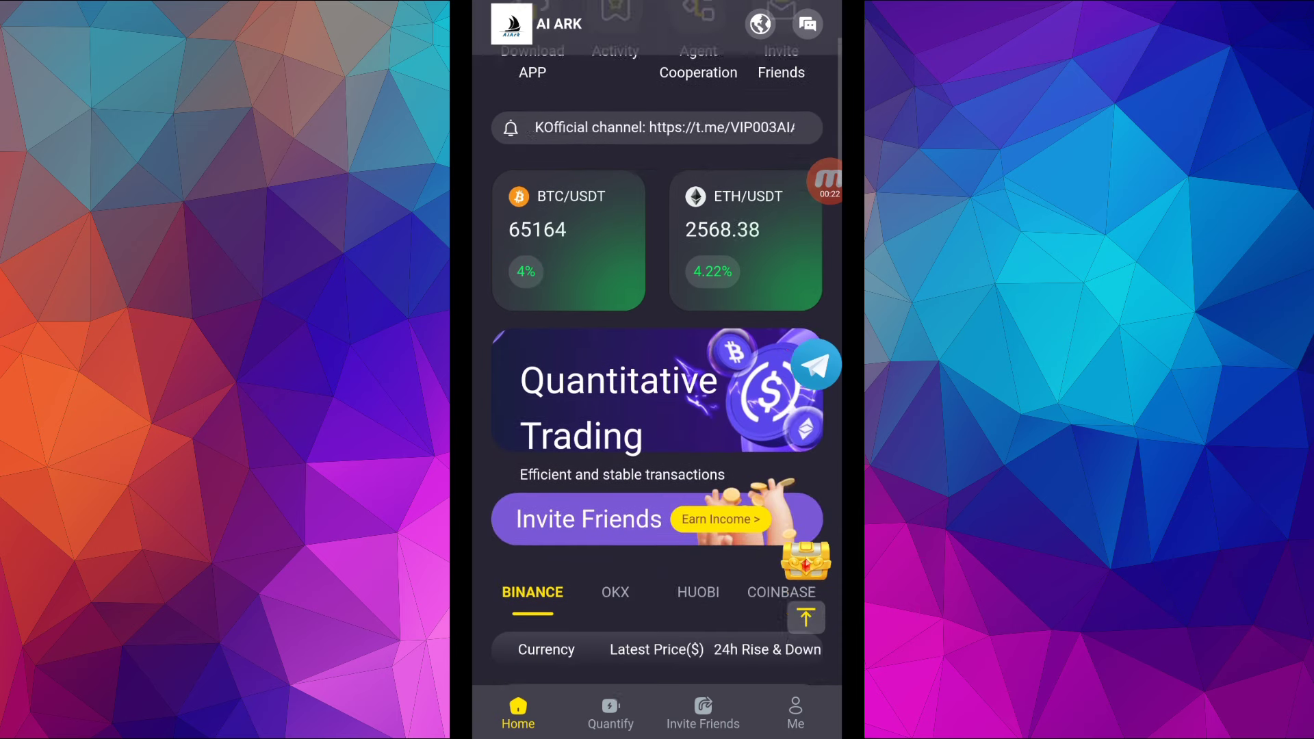
pyautogui.click(611, 713)
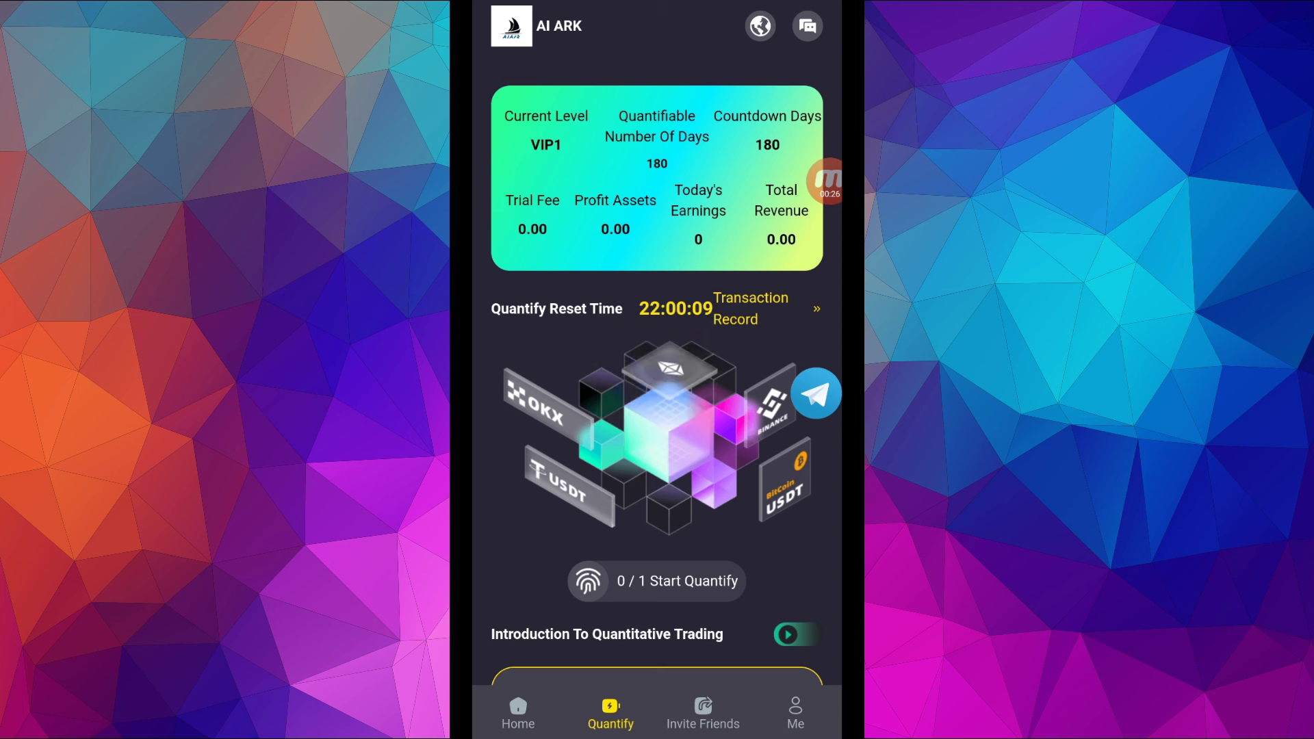
pyautogui.scroll(-5, 657, 410)
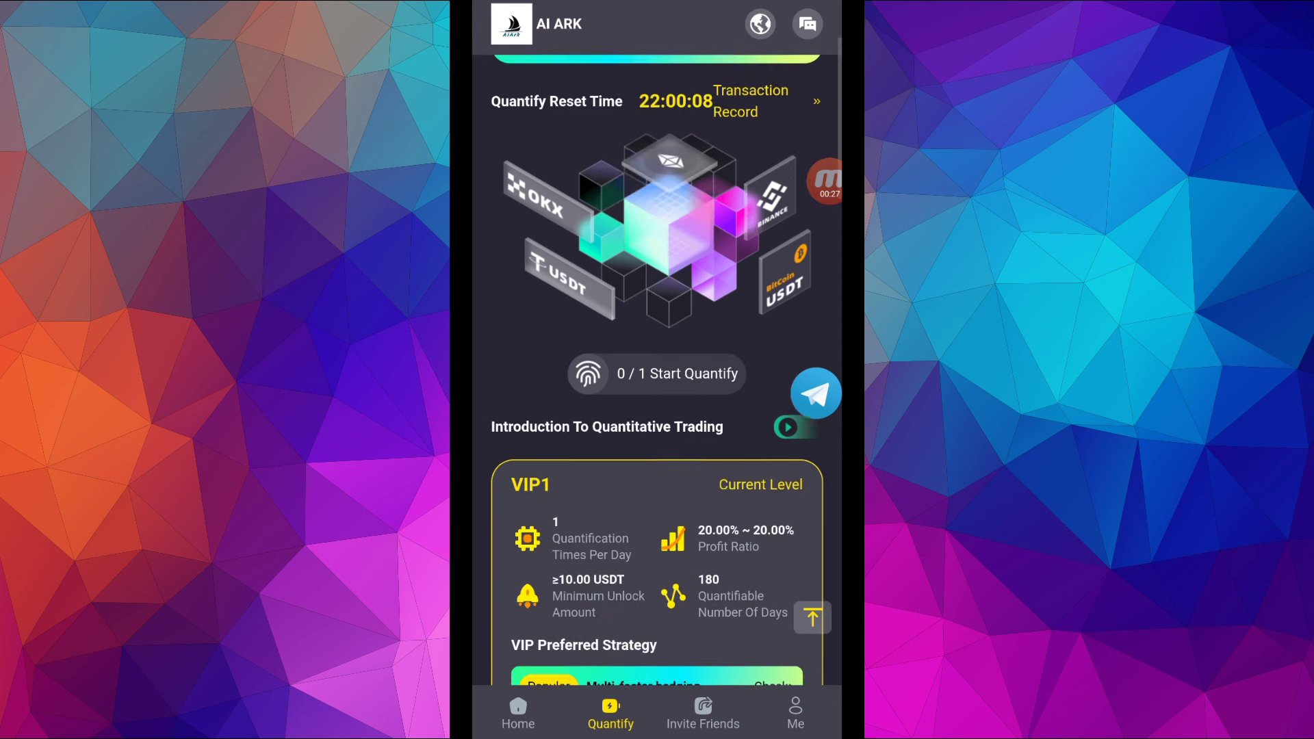
pyautogui.scroll(-2, 657, 411)
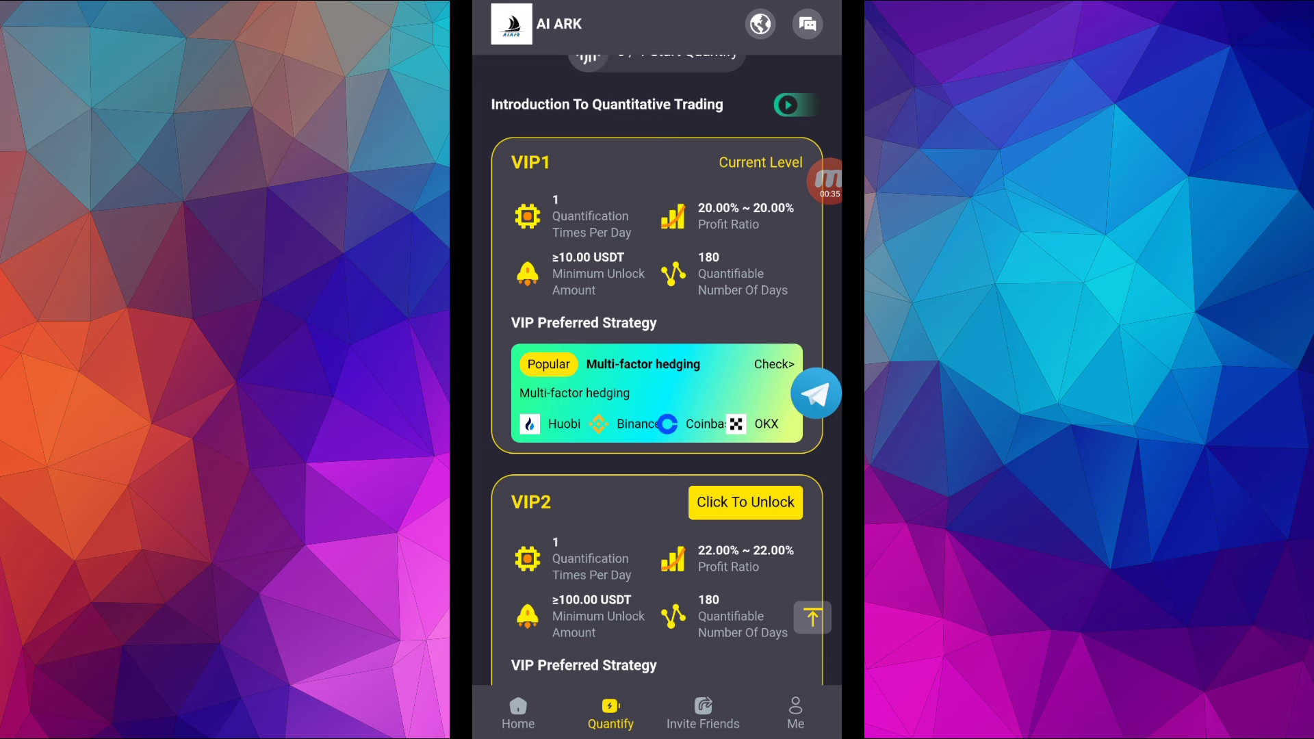
pyautogui.scroll(-5, 657, 369)
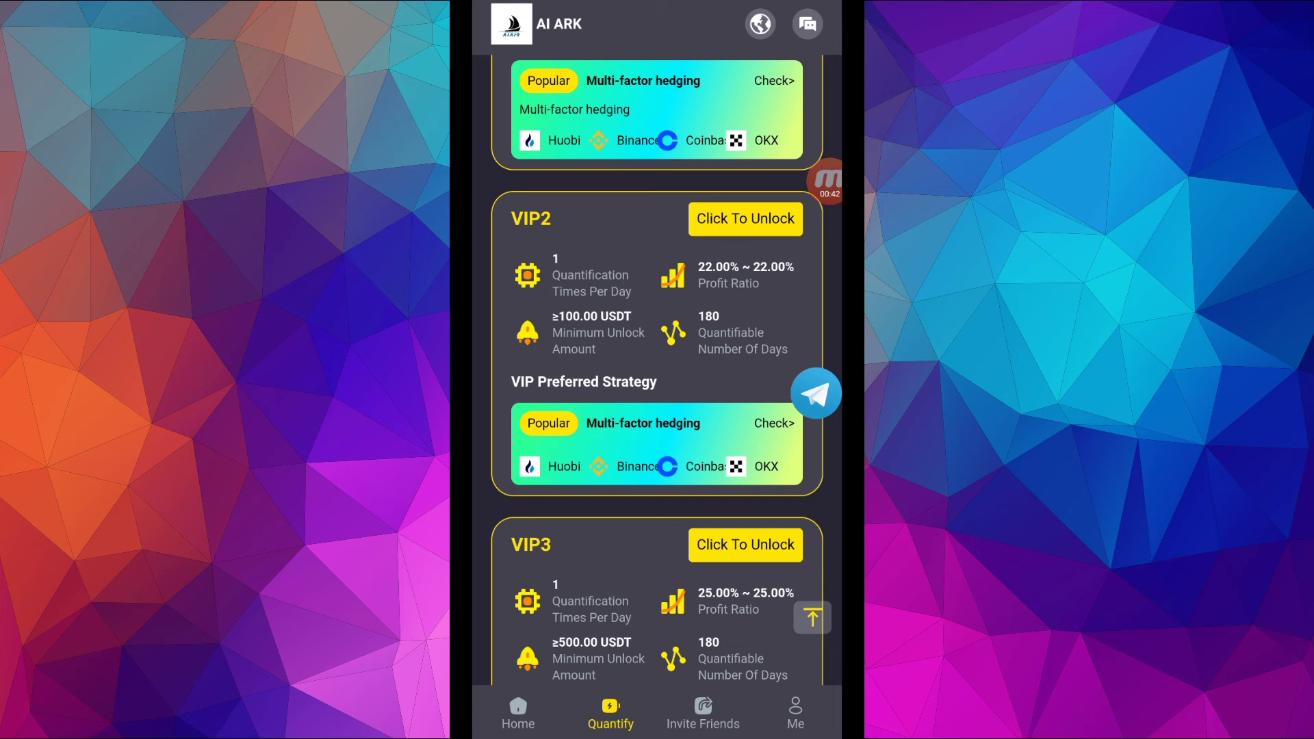
pyautogui.scroll(-2, 657, 369)
pyautogui.scroll(-3, 657, 371)
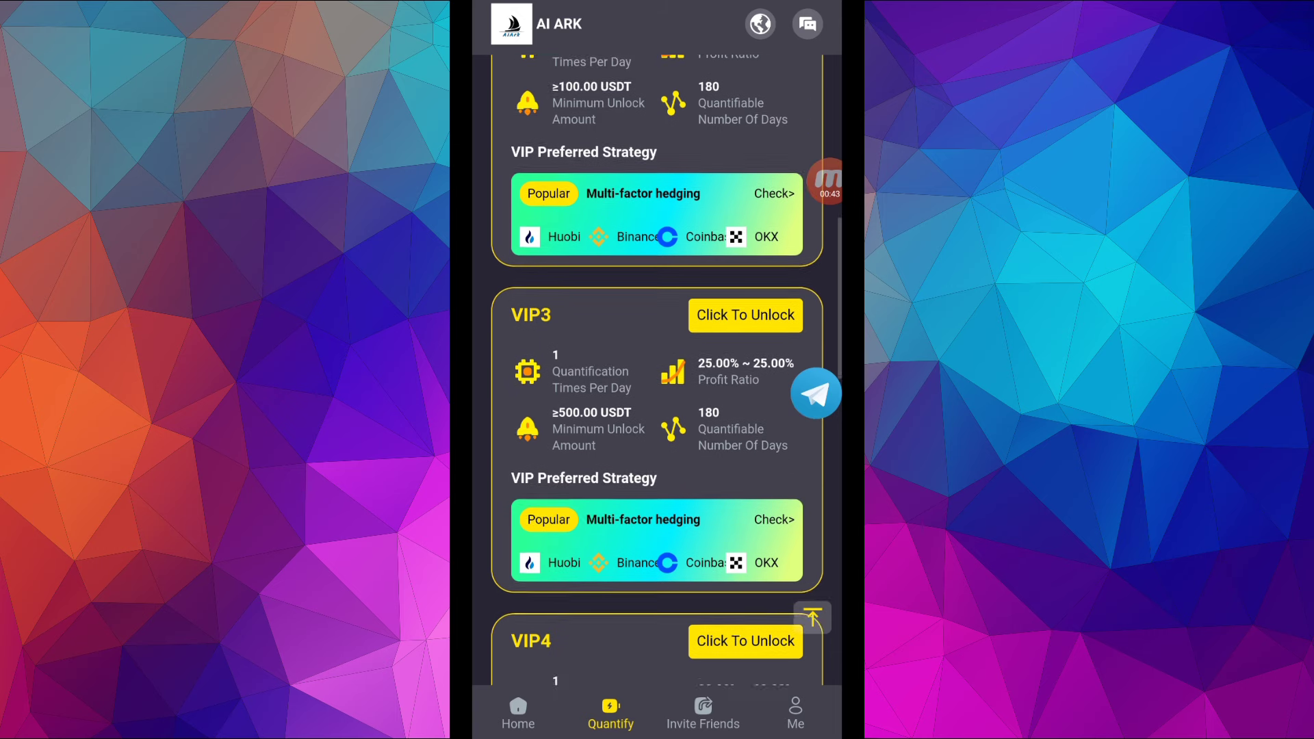
pyautogui.scroll(-2, 658, 369)
pyautogui.scroll(-1, 657, 370)
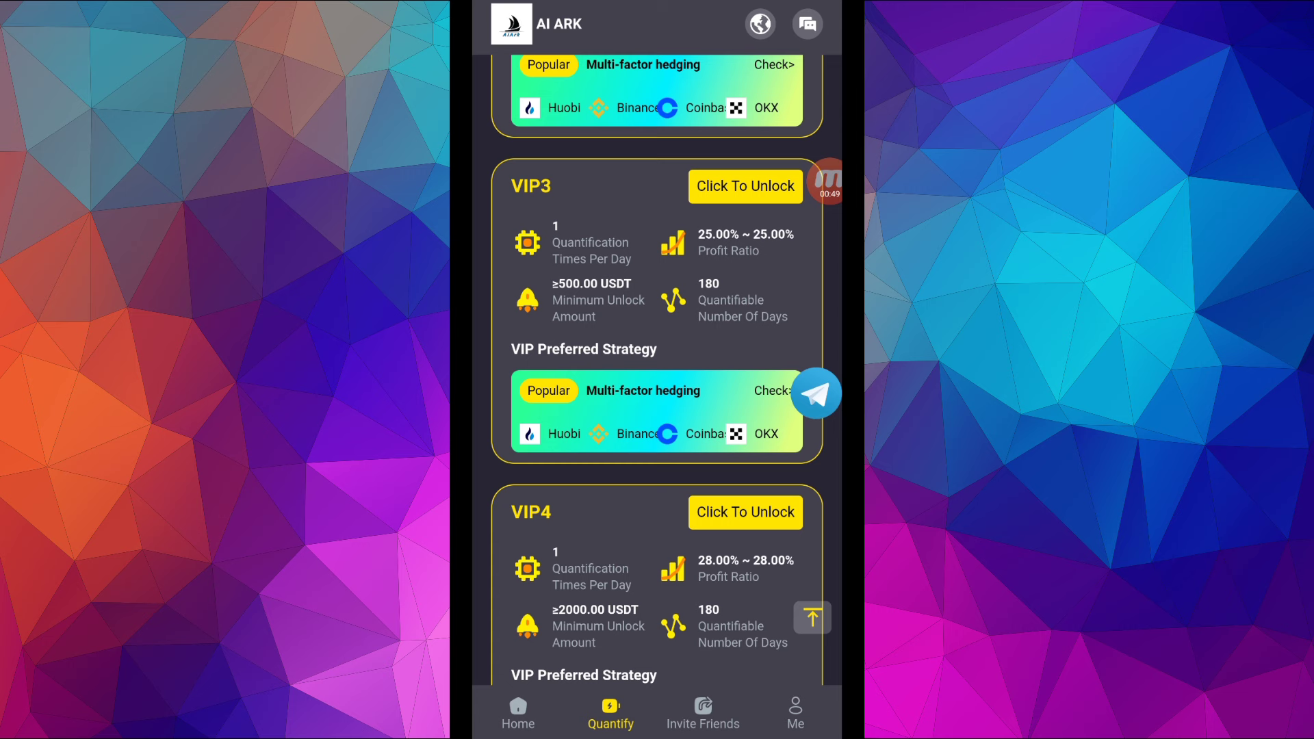
pyautogui.scroll(-2, 657, 371)
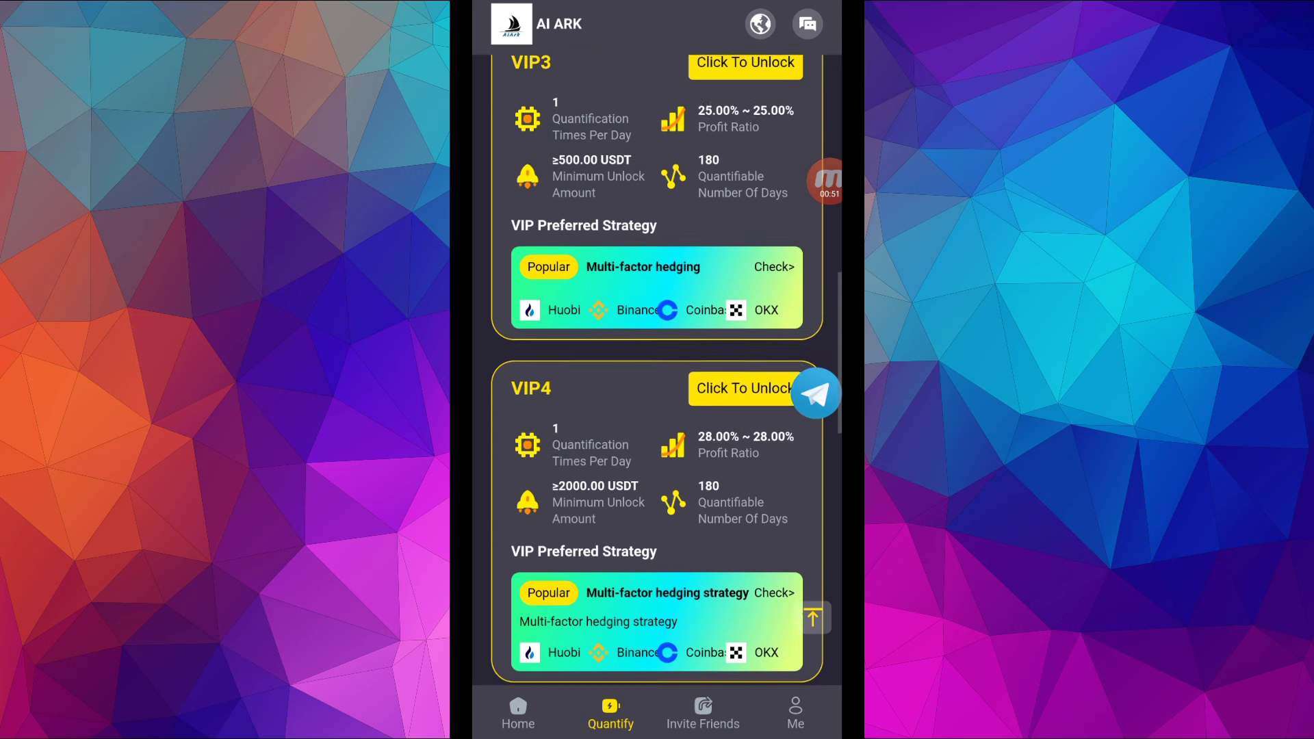
pyautogui.scroll(-2, 657, 370)
pyautogui.scroll(-2, 657, 369)
pyautogui.scroll(-1, 657, 369)
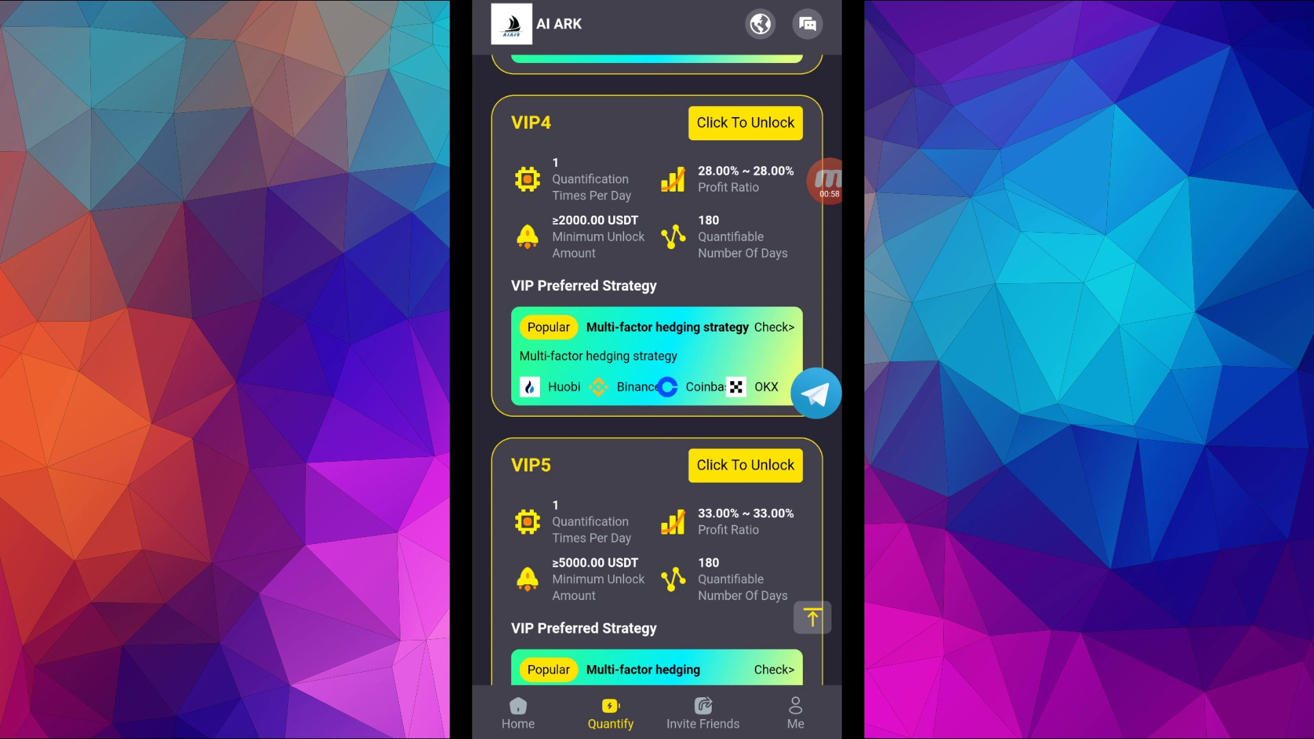
pyautogui.scroll(-5, 657, 369)
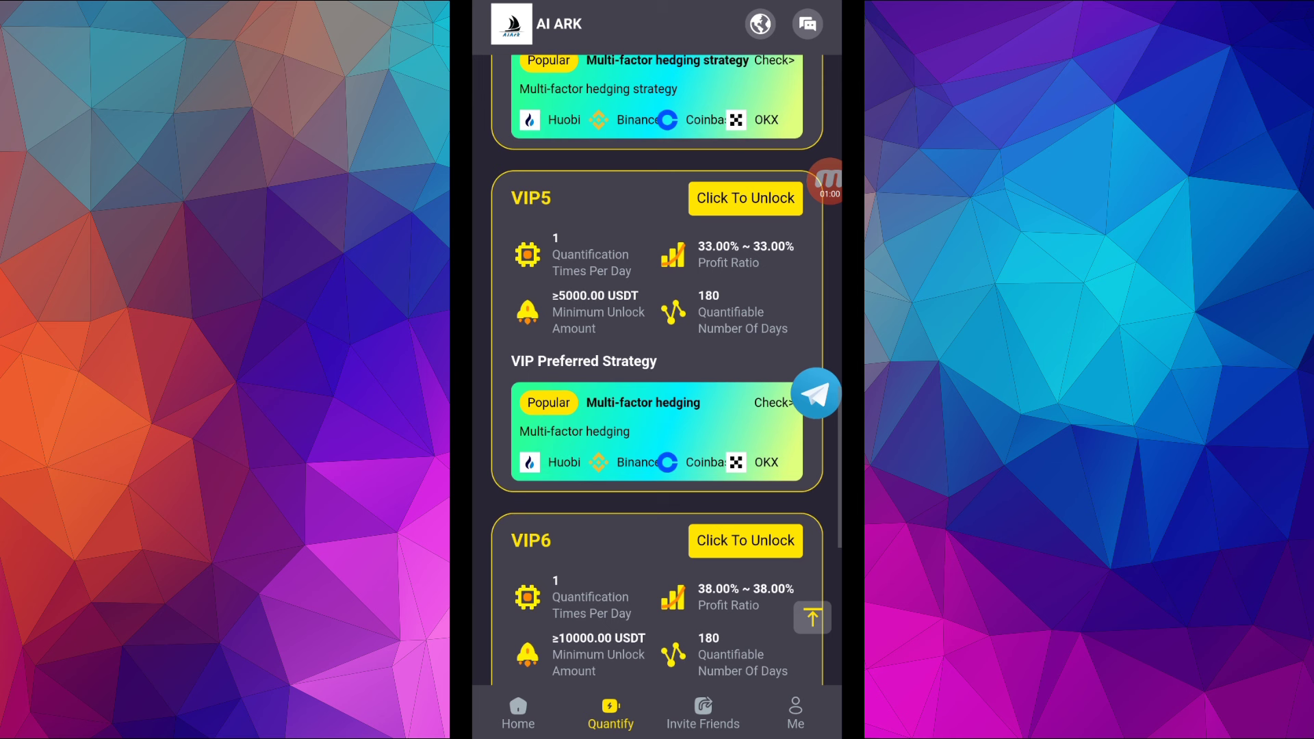
pyautogui.scroll(-2, 657, 369)
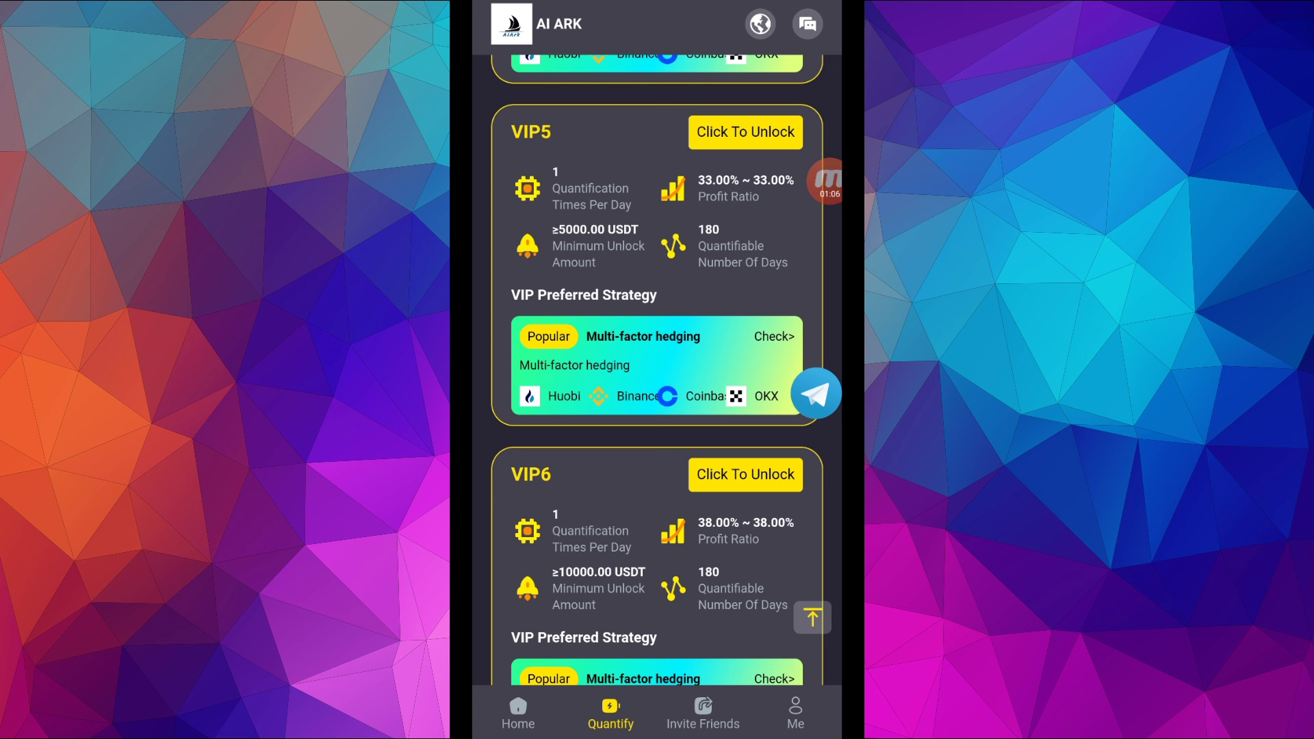
pyautogui.scroll(-3, 657, 369)
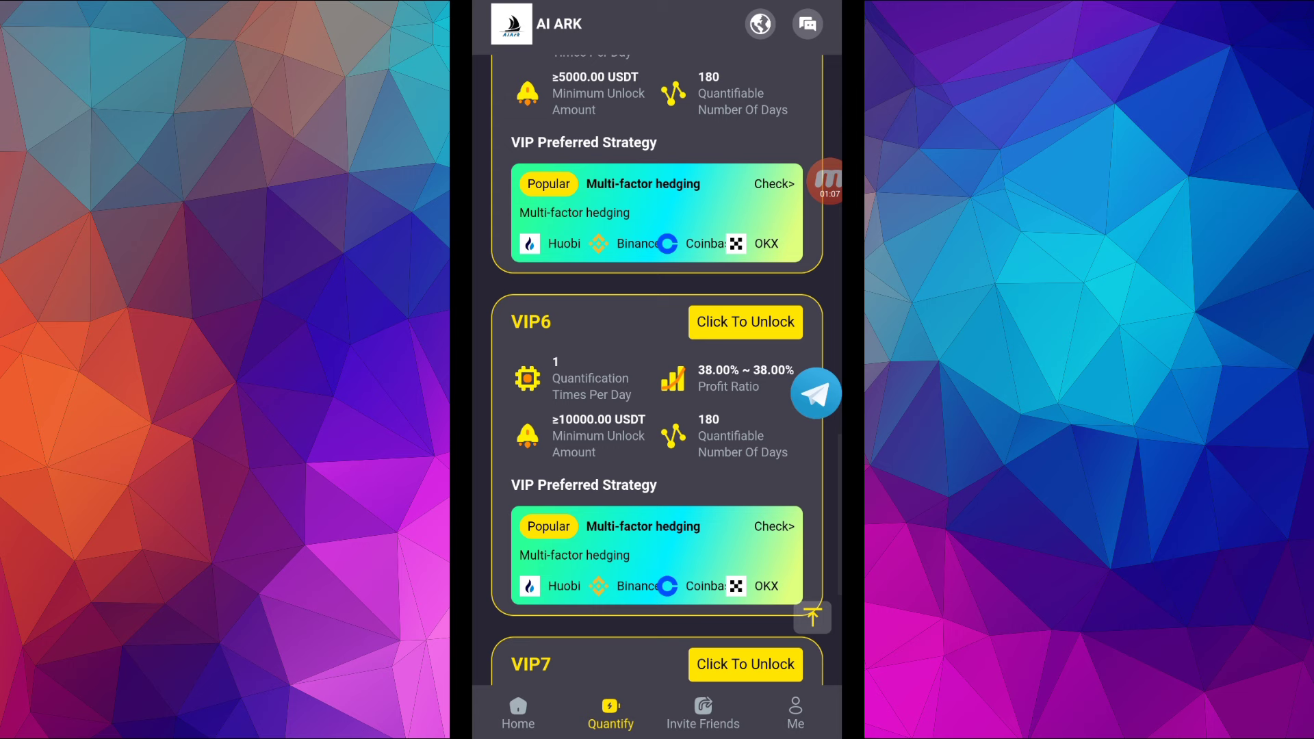
pyautogui.scroll(-2, 656, 370)
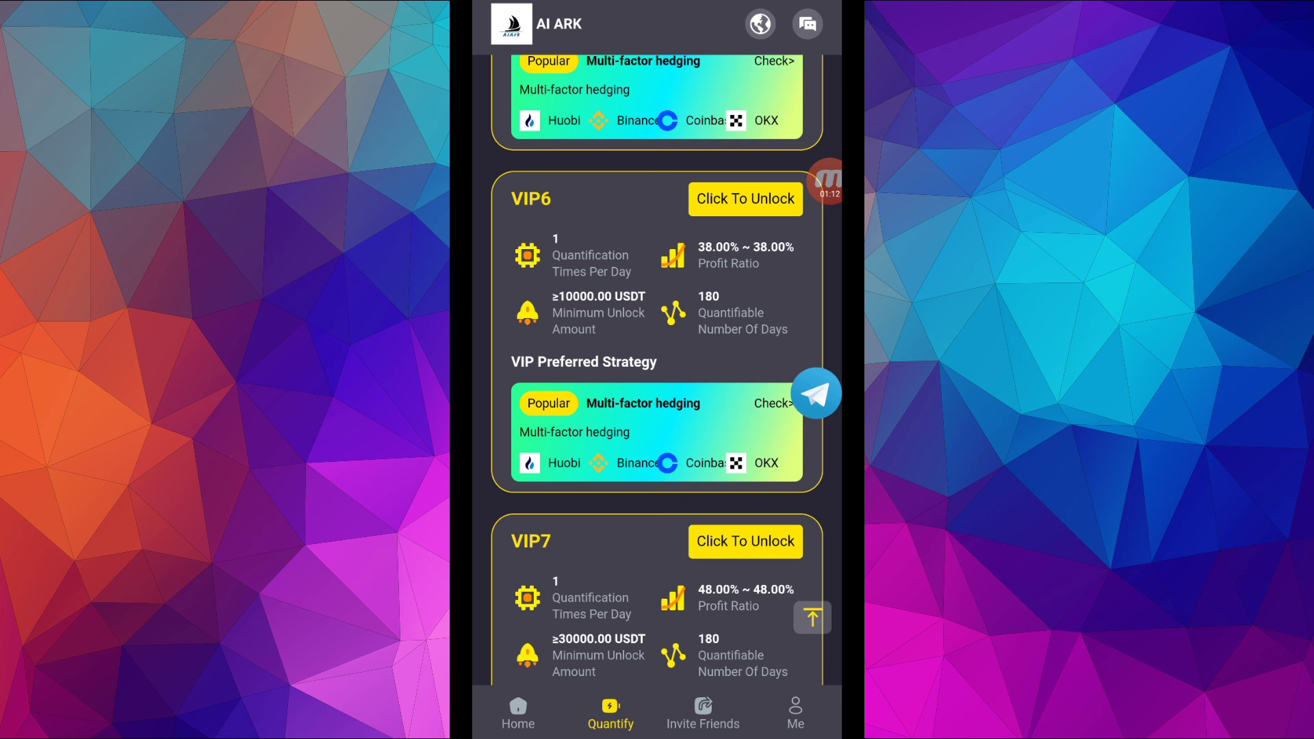
pyautogui.scroll(-5, 657, 370)
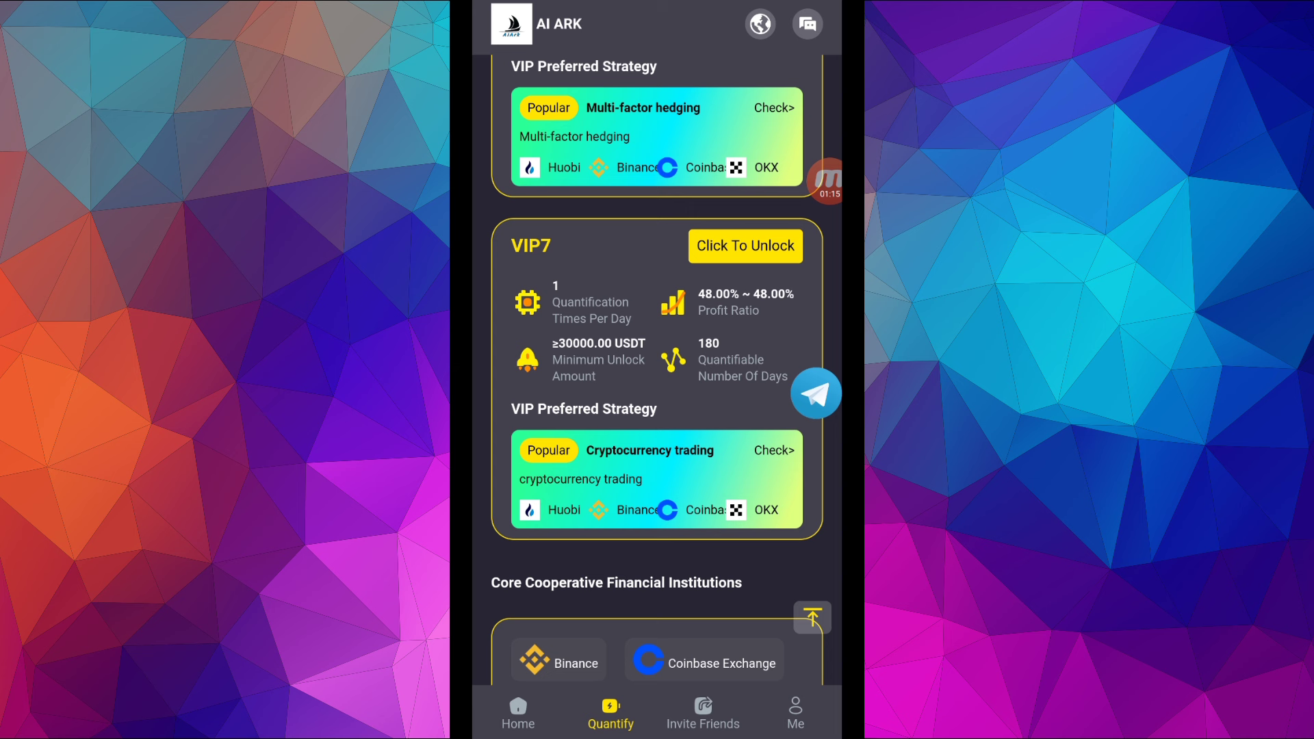
pyautogui.scroll(-2, 658, 370)
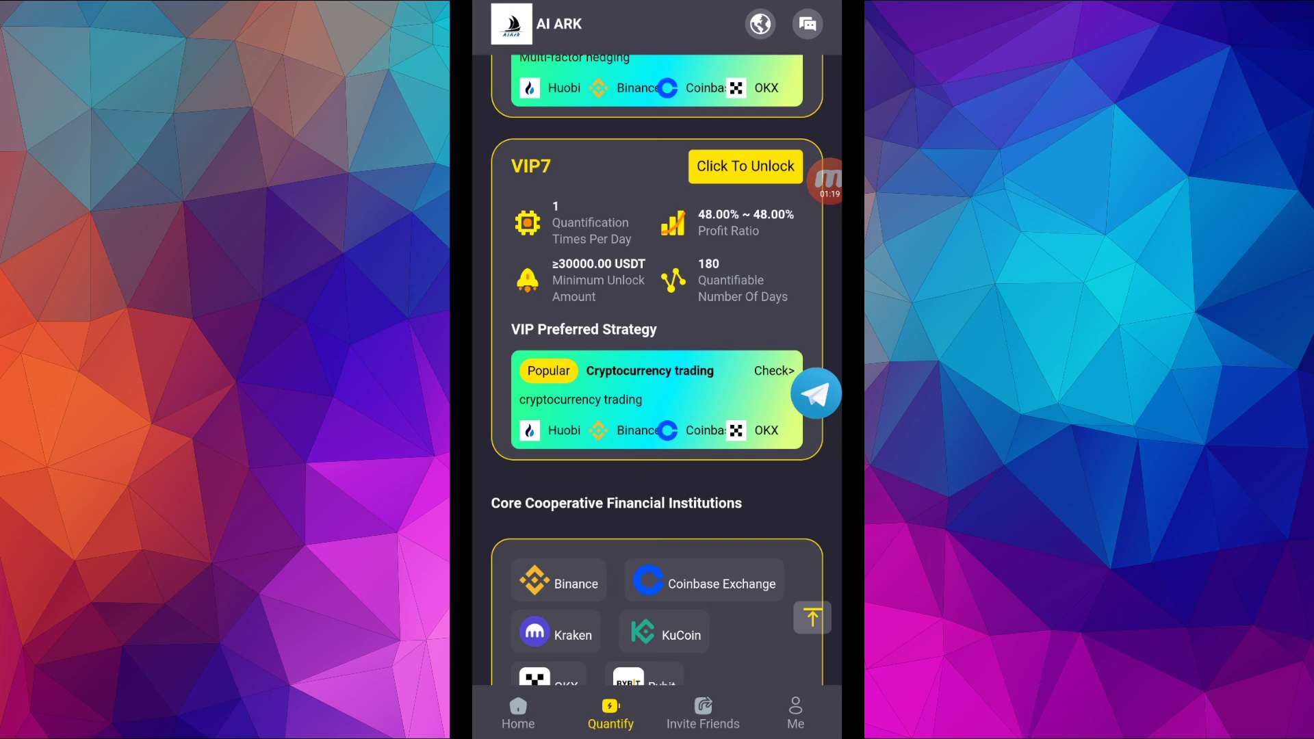
pyautogui.scroll(-3, 657, 369)
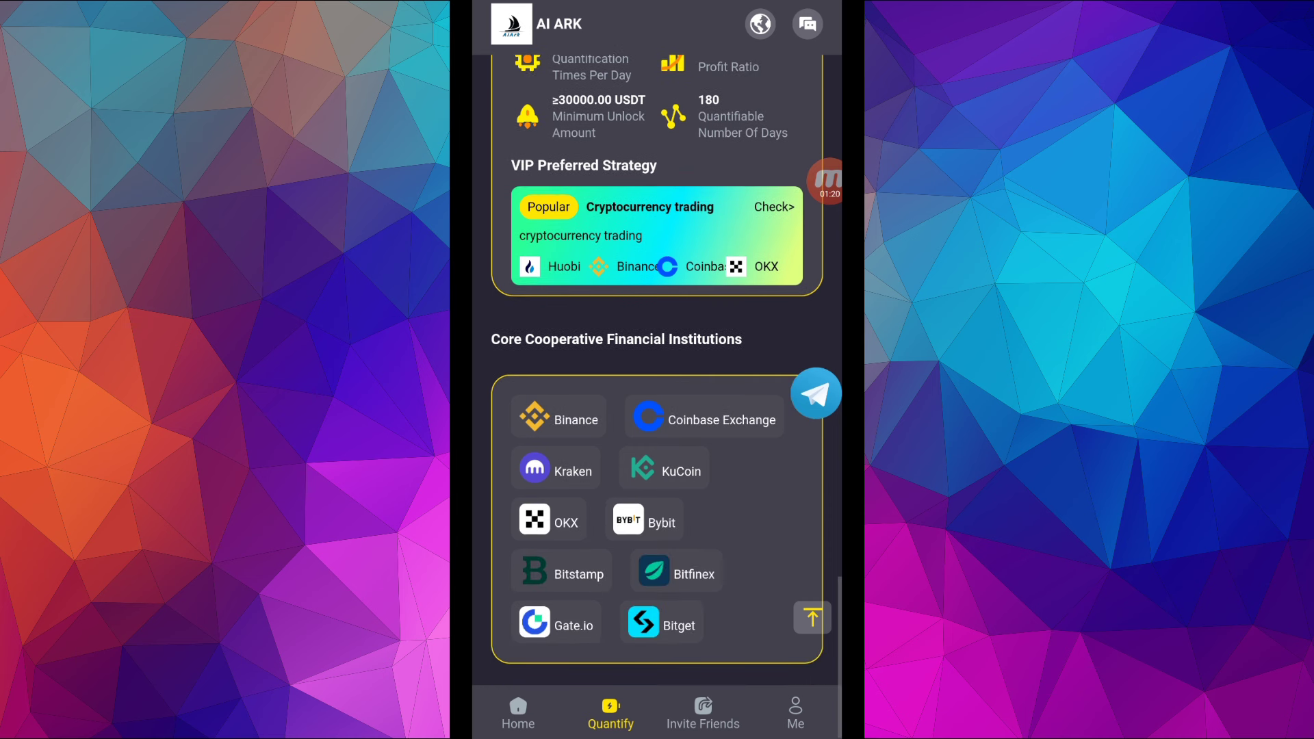
# - Copy the TRC20-USDT recharge address from Me, then return to the Me overview
pyautogui.click(795, 713)
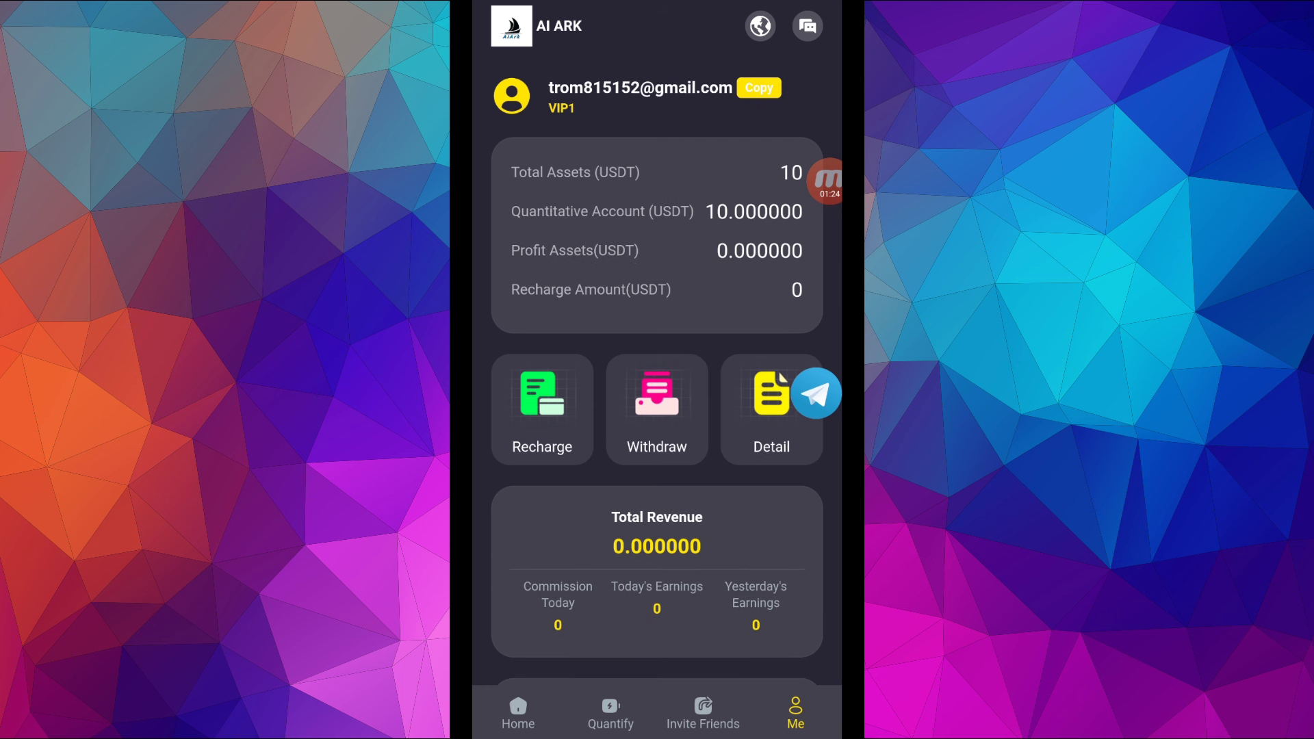
pyautogui.click(543, 409)
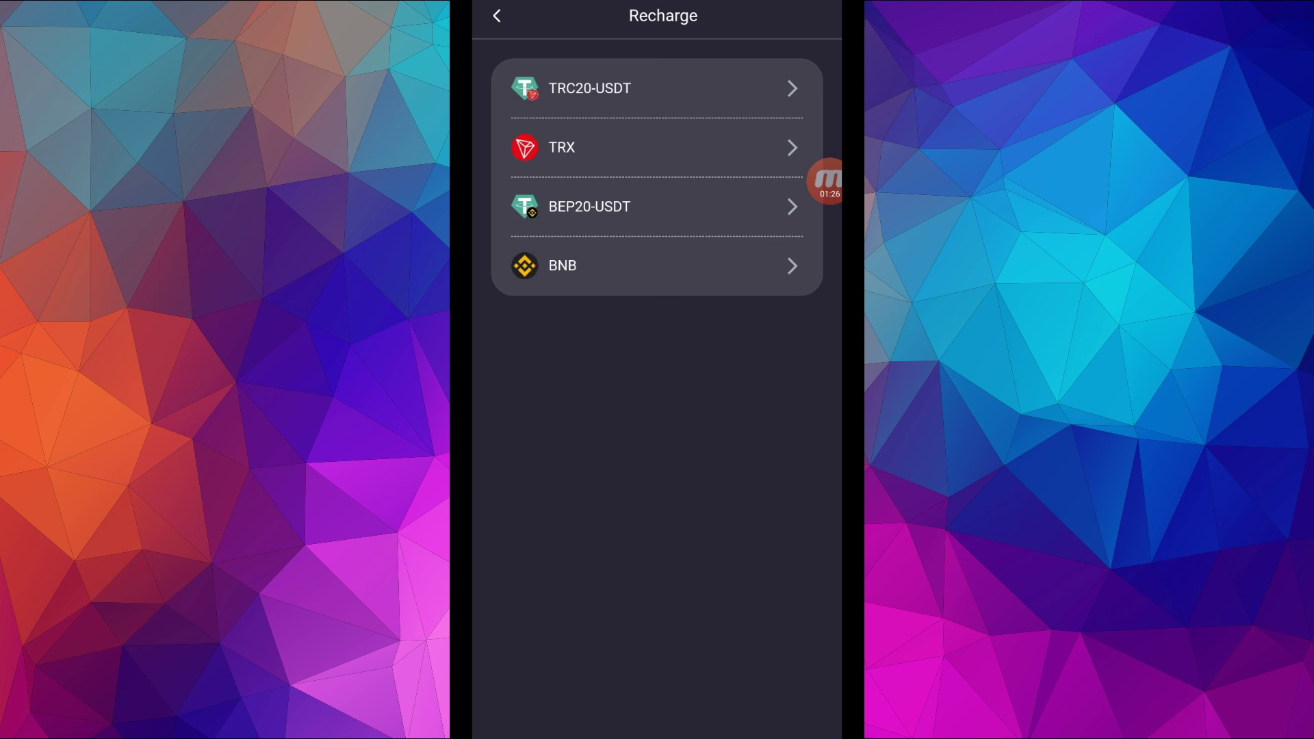
pyautogui.click(590, 88)
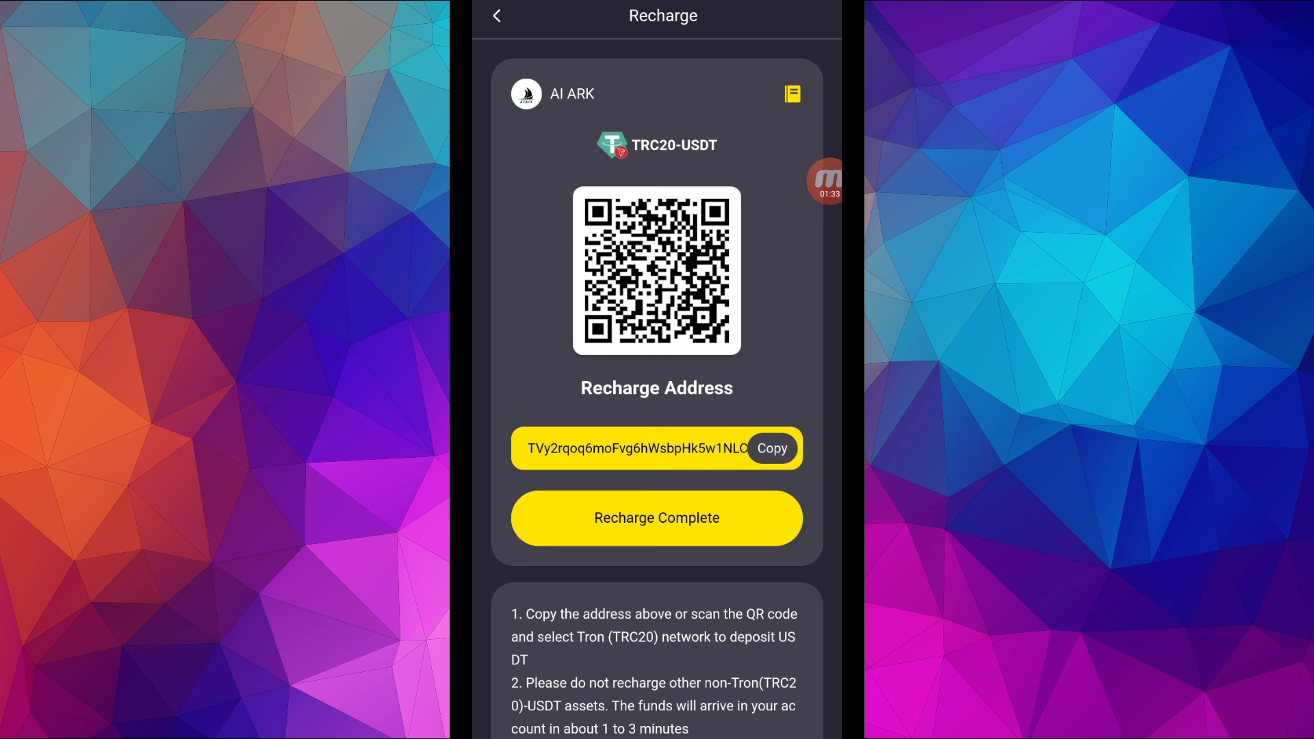
pyautogui.click(772, 449)
pyautogui.click(496, 16)
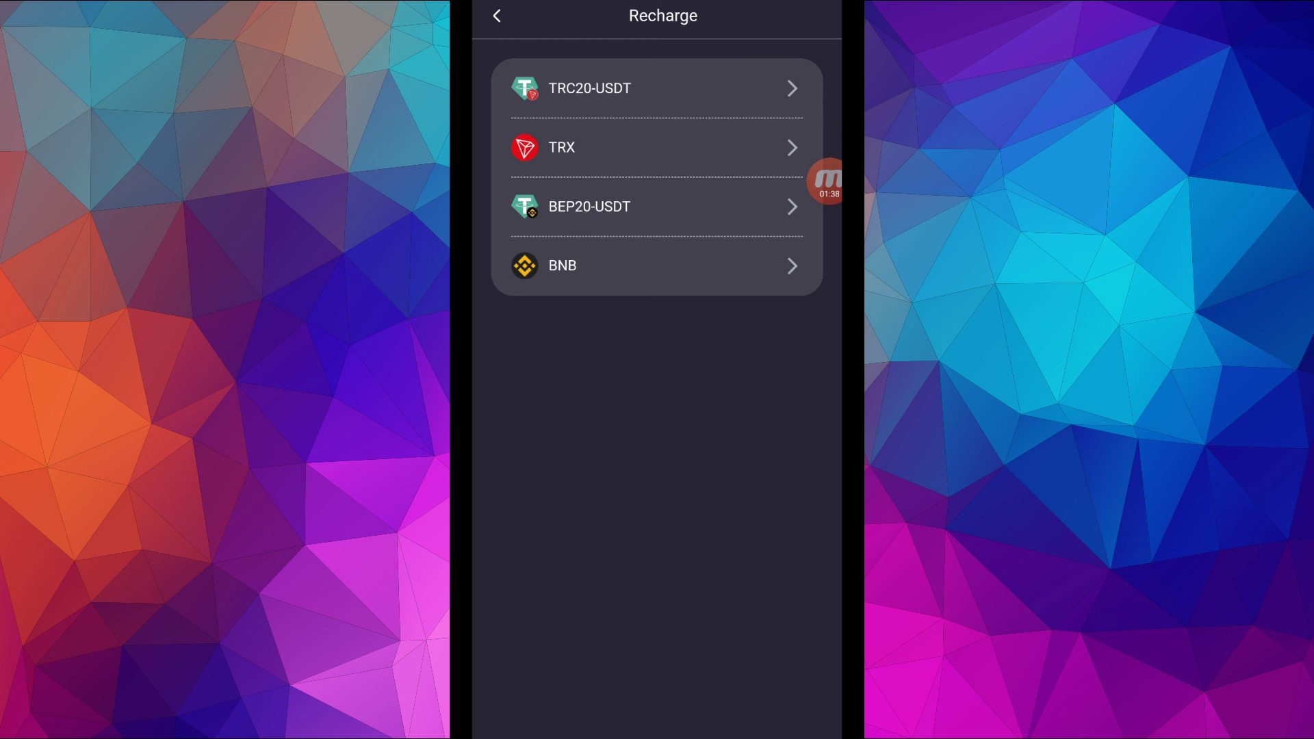
pyautogui.click(497, 15)
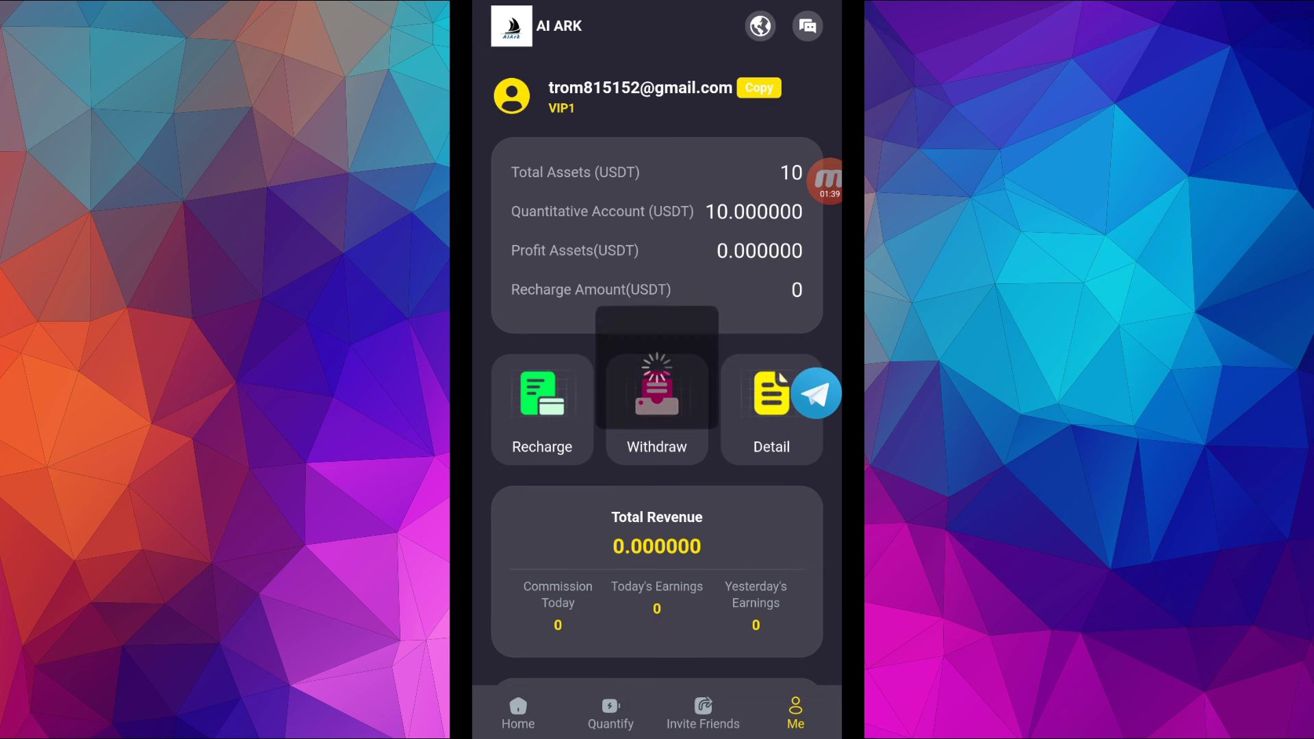
# - Start today's VIP1 quantify run, then check Me for 12 USDT total and 2 profit
pyautogui.click(611, 714)
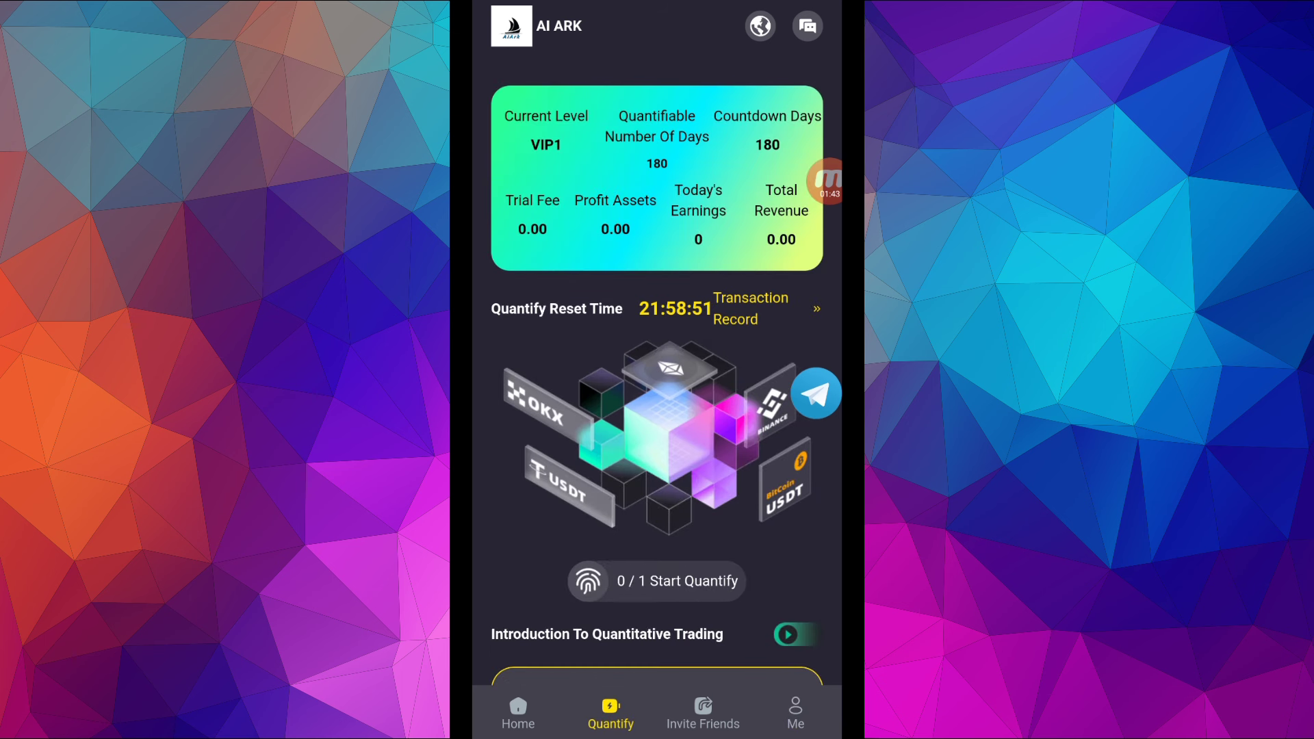
pyautogui.click(657, 580)
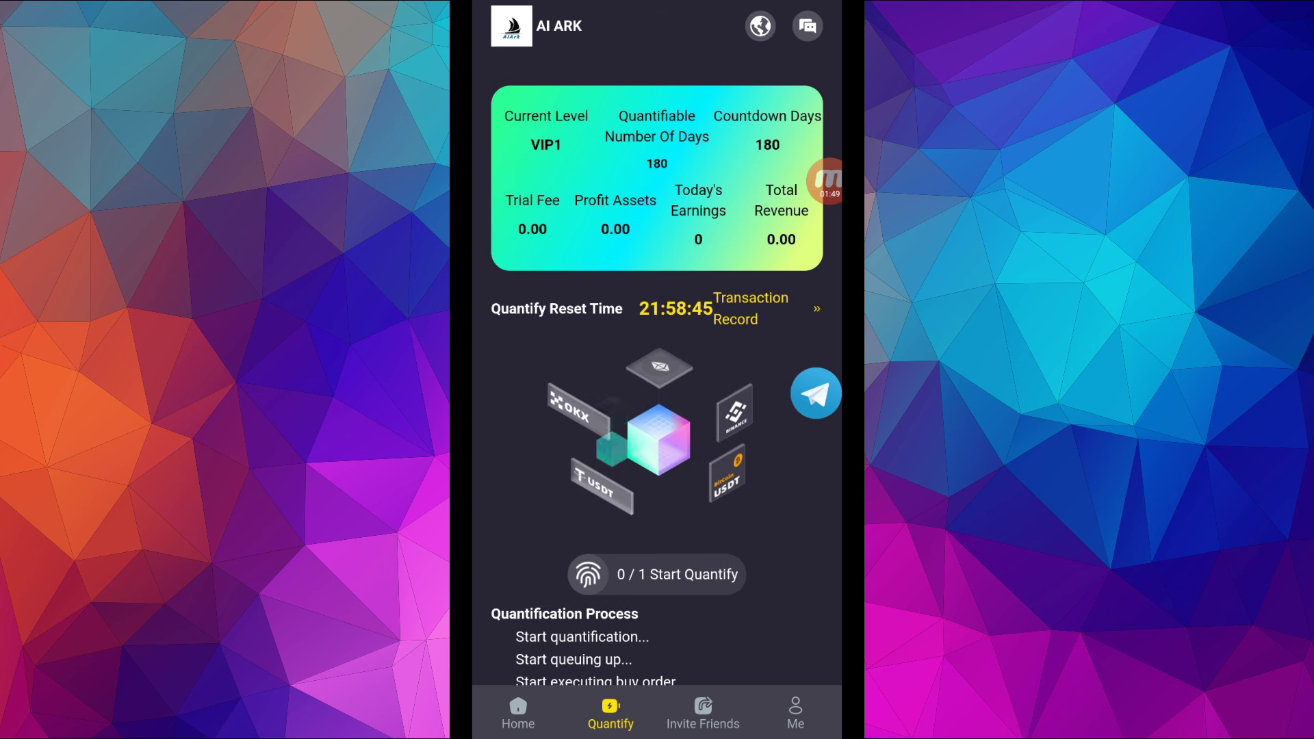
pyautogui.scroll(-3, 657, 410)
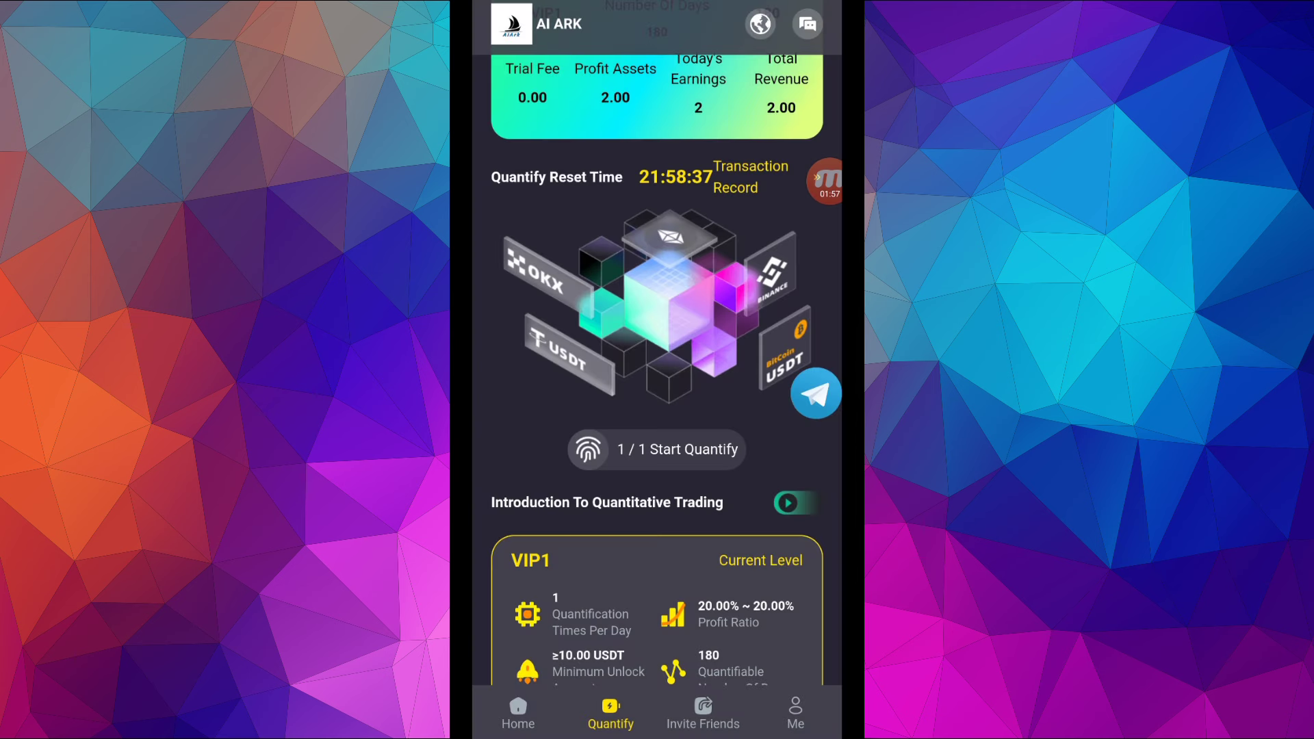
pyautogui.click(795, 714)
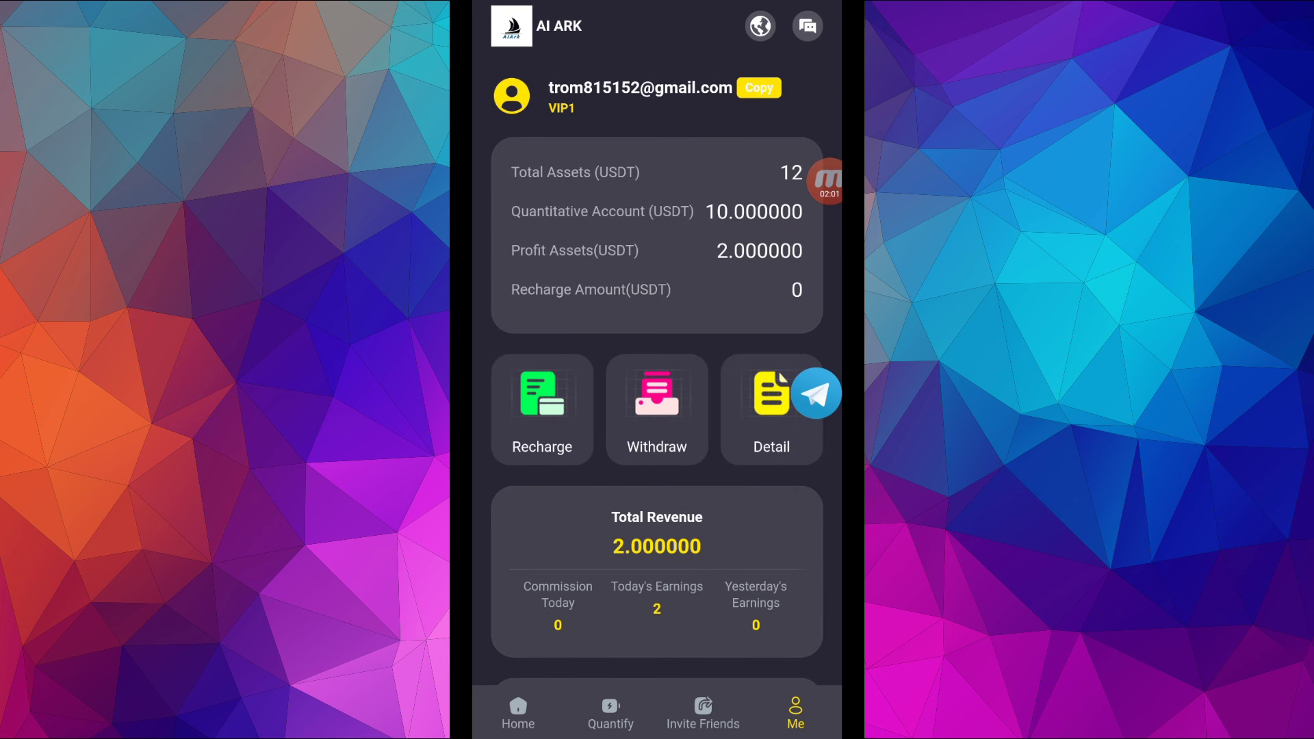
# - Submit a 2 USDT TRC20 withdrawal and return to the Me overview
pyautogui.click(657, 408)
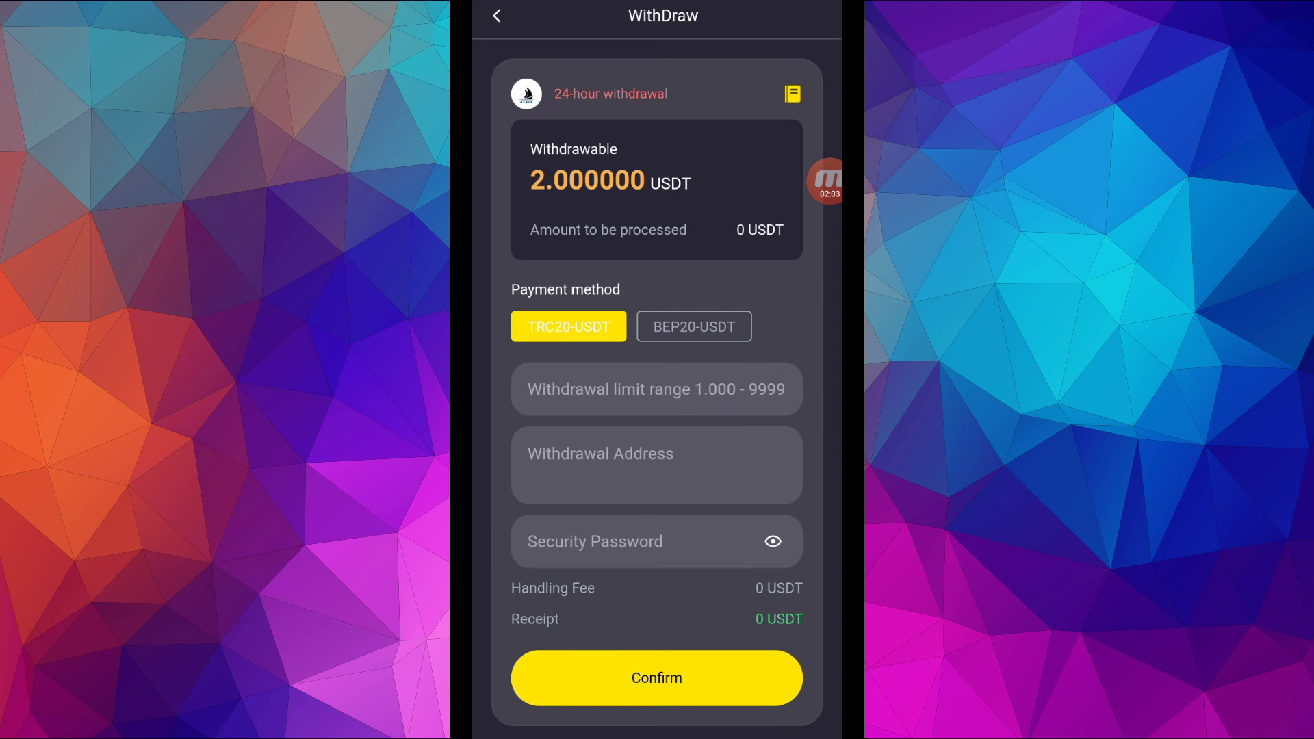
pyautogui.click(827, 181)
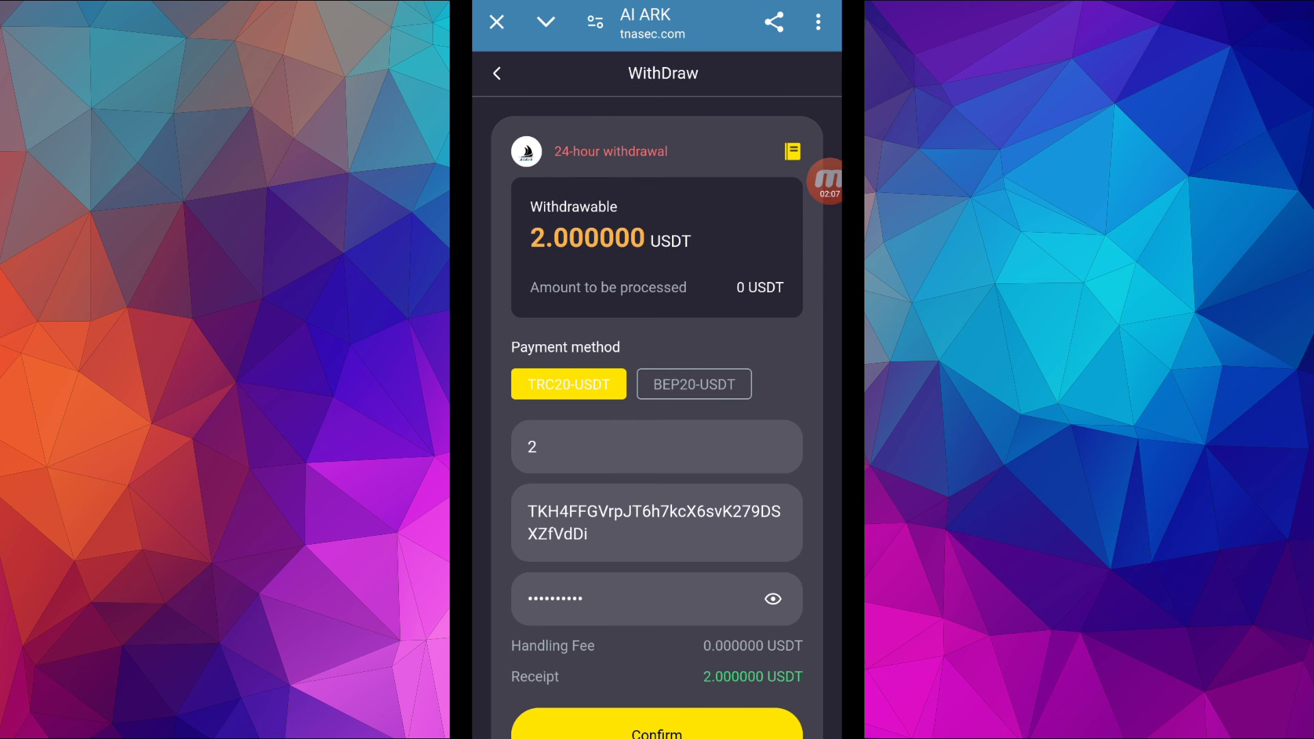
pyautogui.click(657, 724)
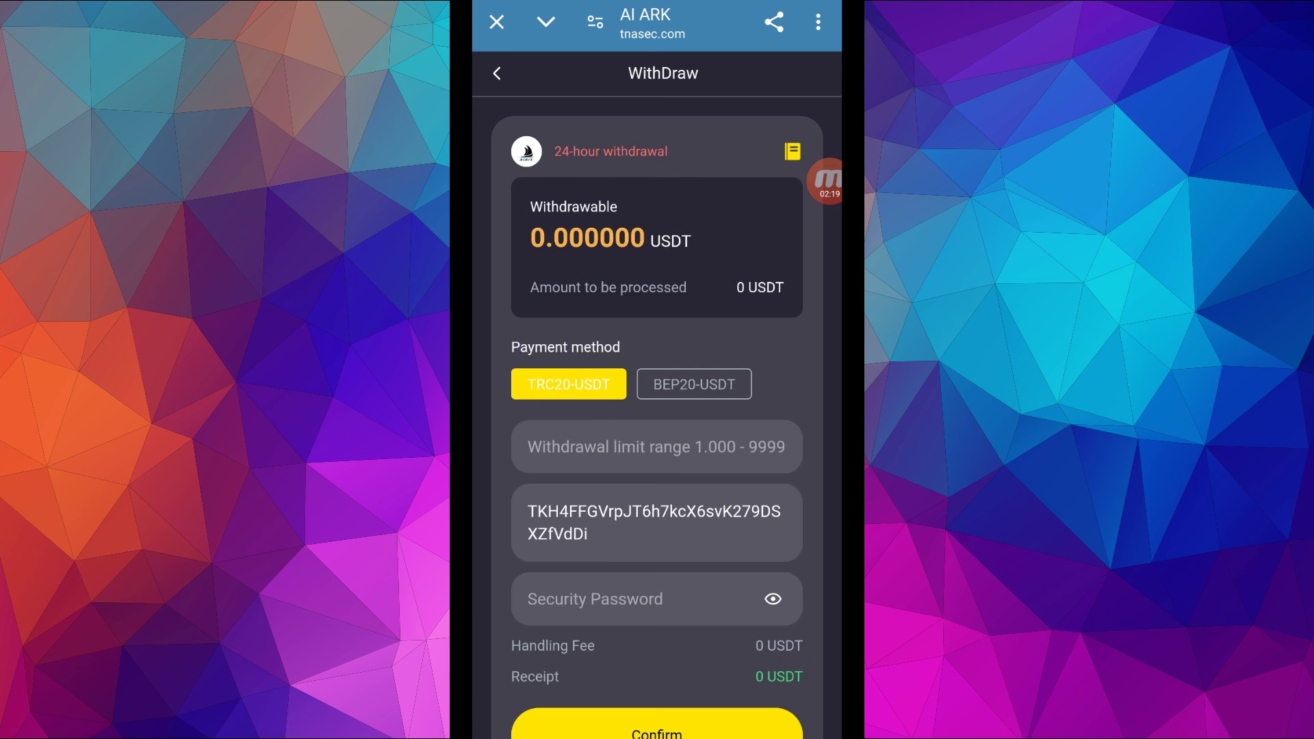
pyautogui.click(497, 72)
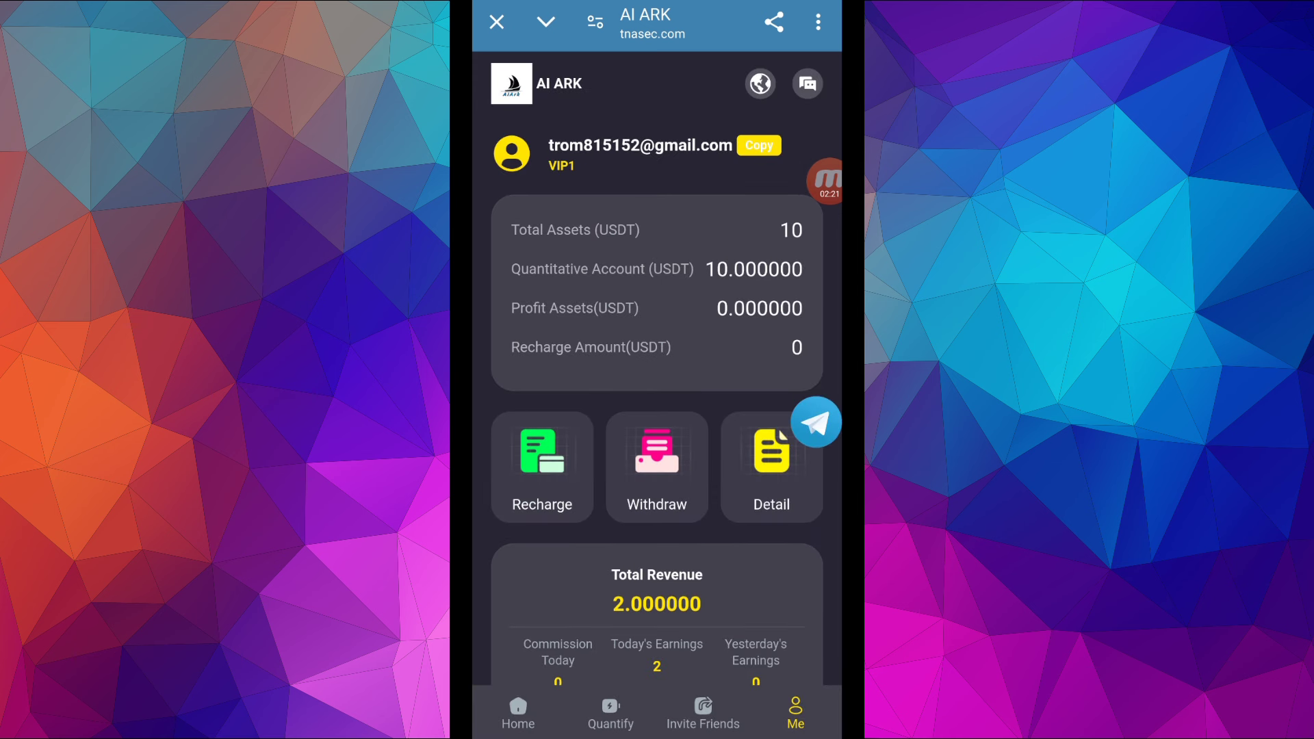
pyautogui.click(703, 713)
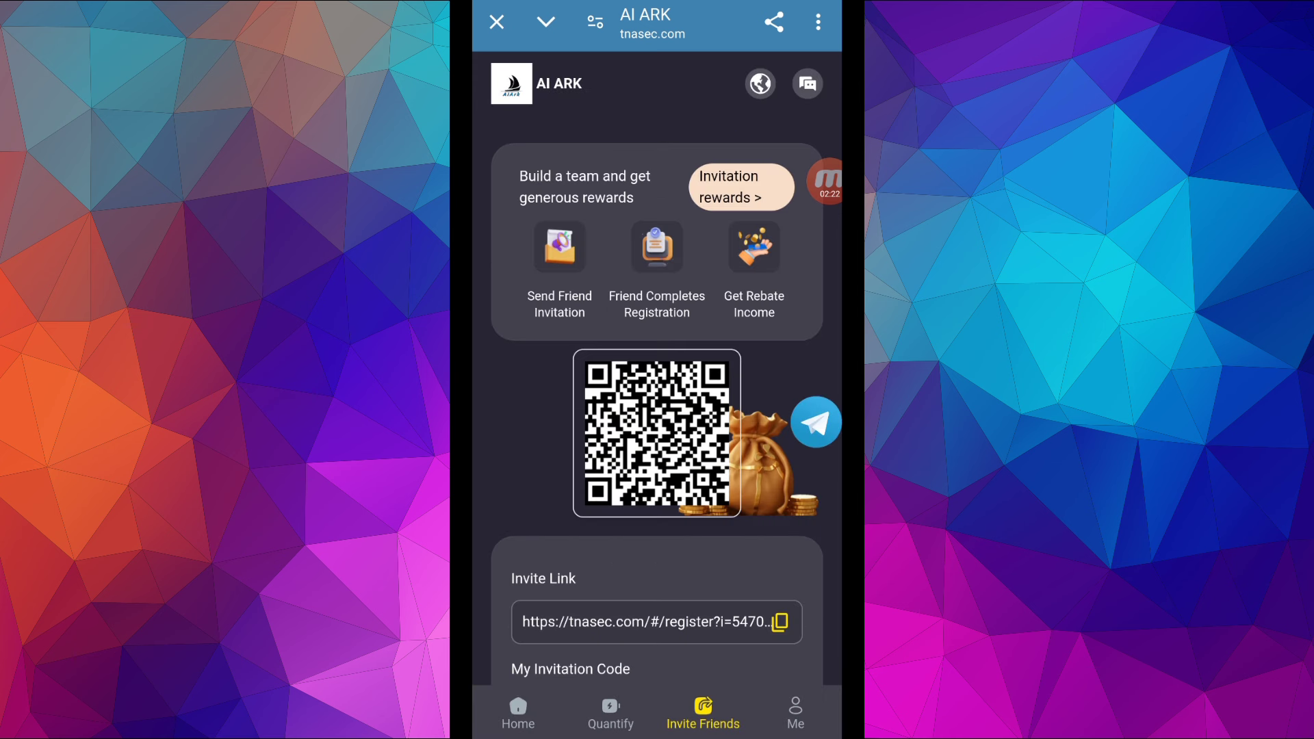
pyautogui.scroll(-3, 657, 411)
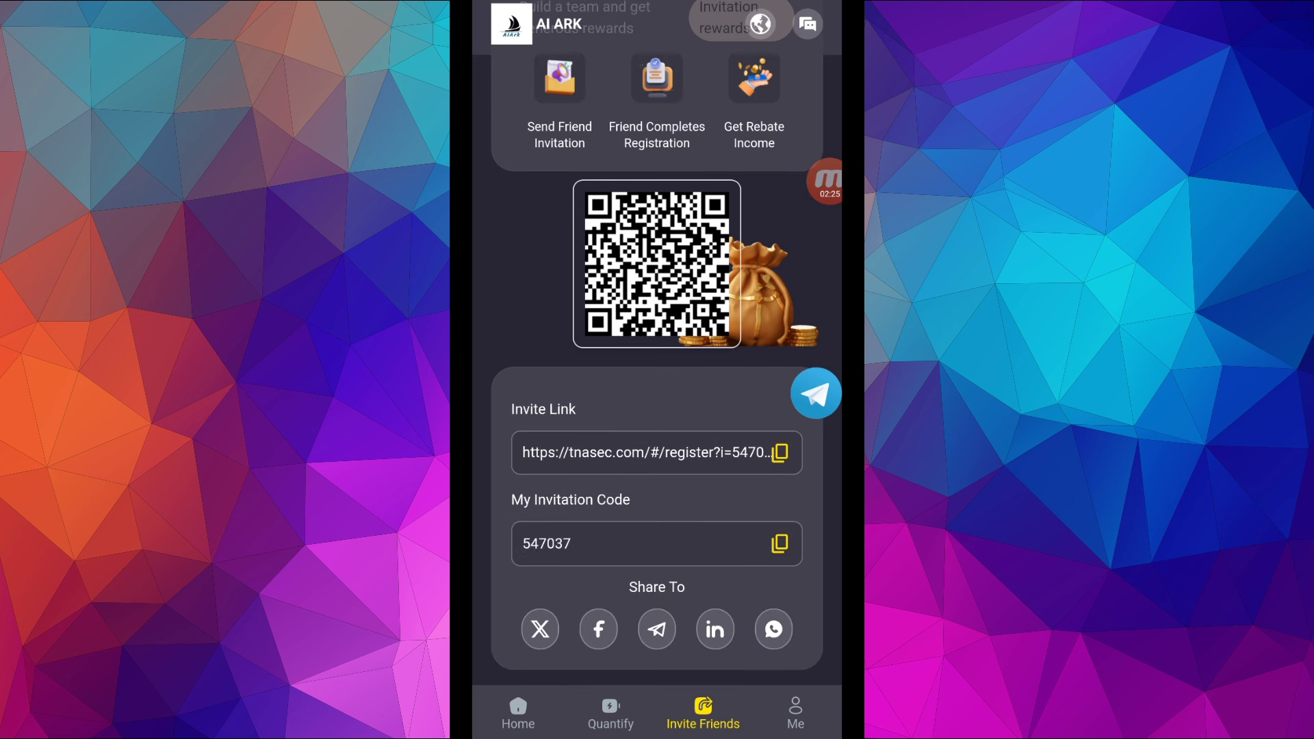
pyautogui.click(825, 182)
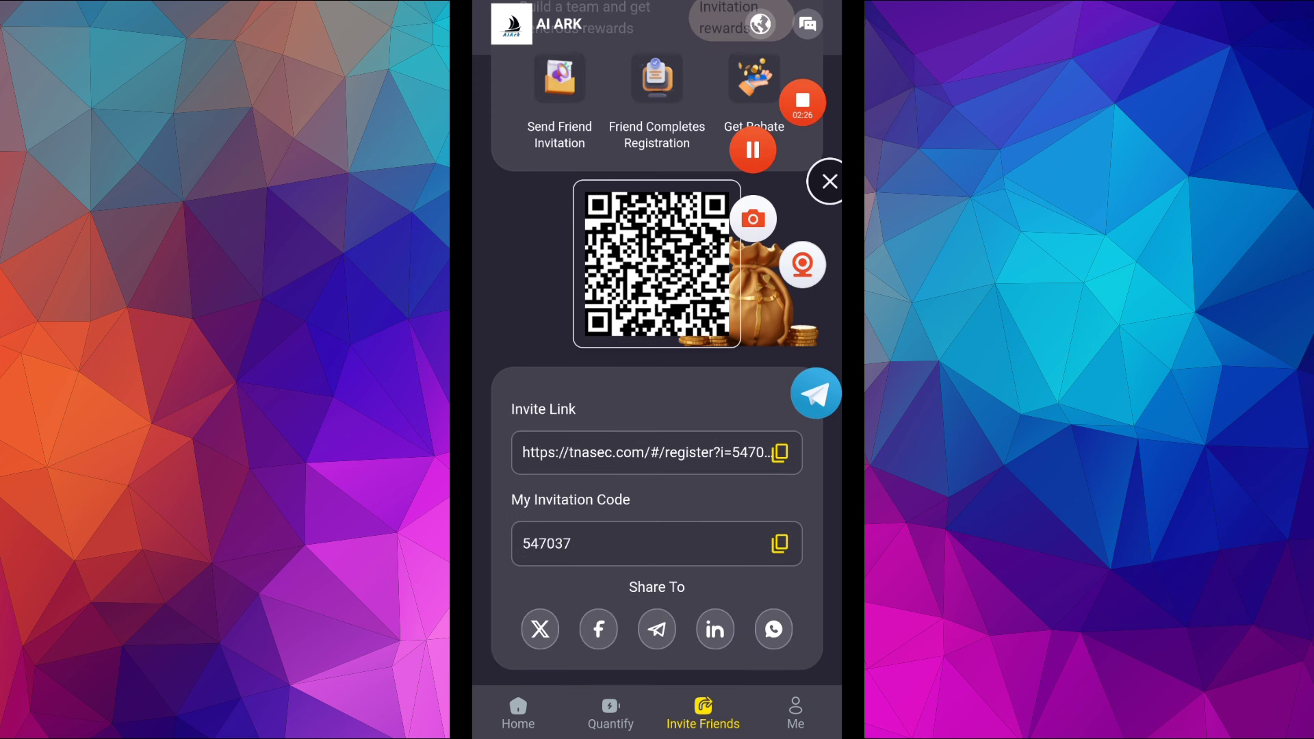